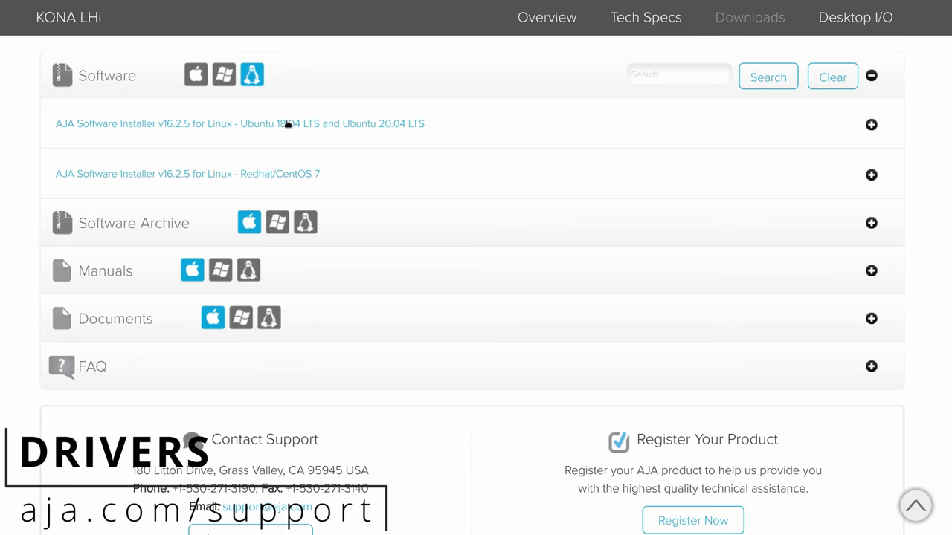
# - Start downloading the Ubuntu 18.04/20.04 v16.2.5 installer zip, with Downloads/AJA as the destination
pyautogui.click(287, 124)
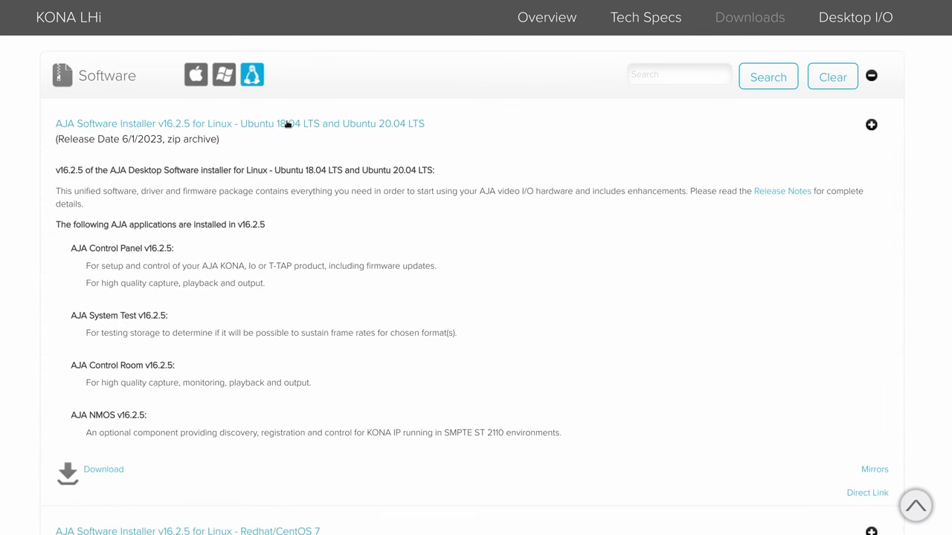
pyautogui.click(116, 470)
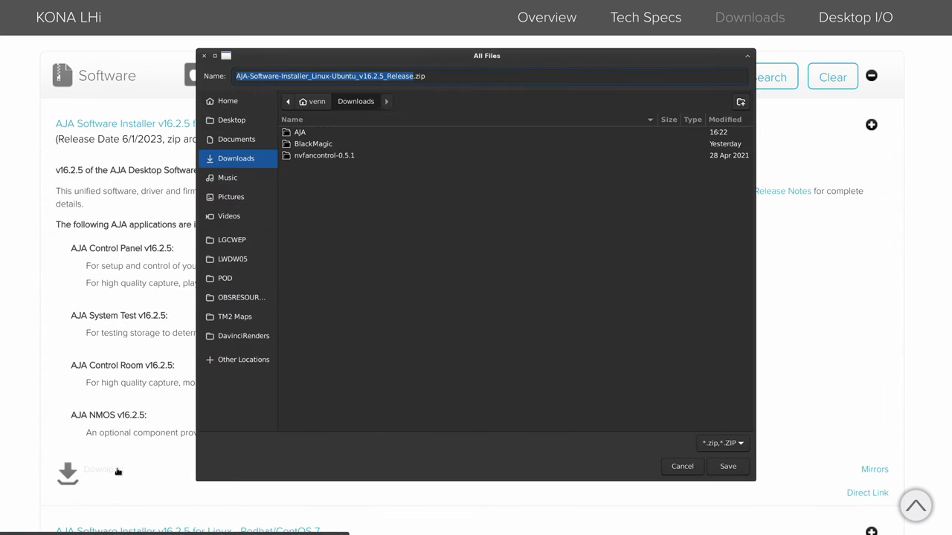
pyautogui.click(303, 134)
pyautogui.doubleClick(303, 134)
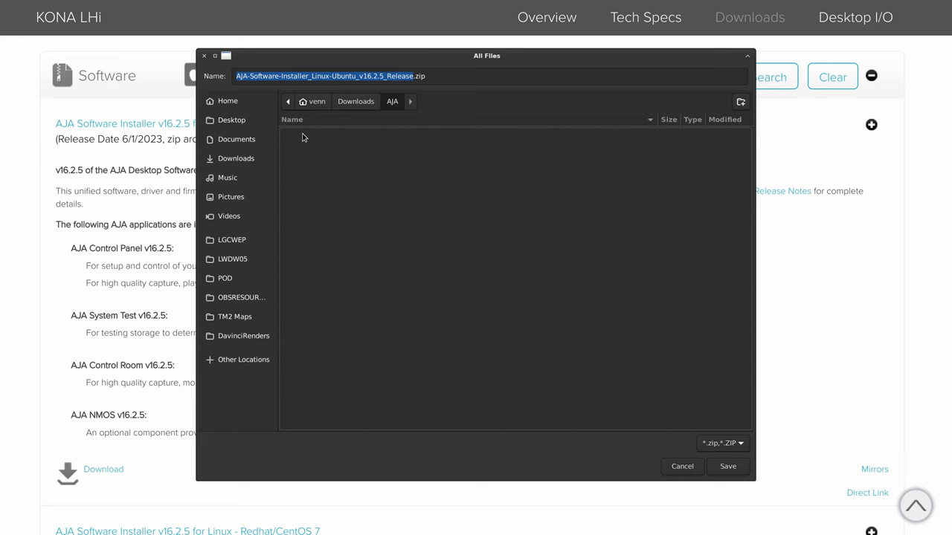
# - Save the installer zip into Downloads/AJA and open its installer folder in Archive Manager
pyautogui.click(728, 466)
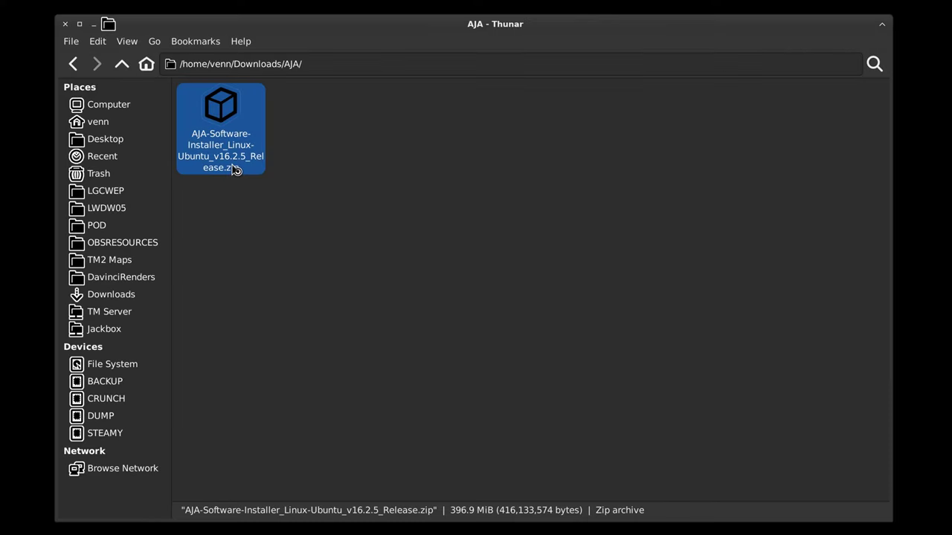
pyautogui.doubleClick(234, 170)
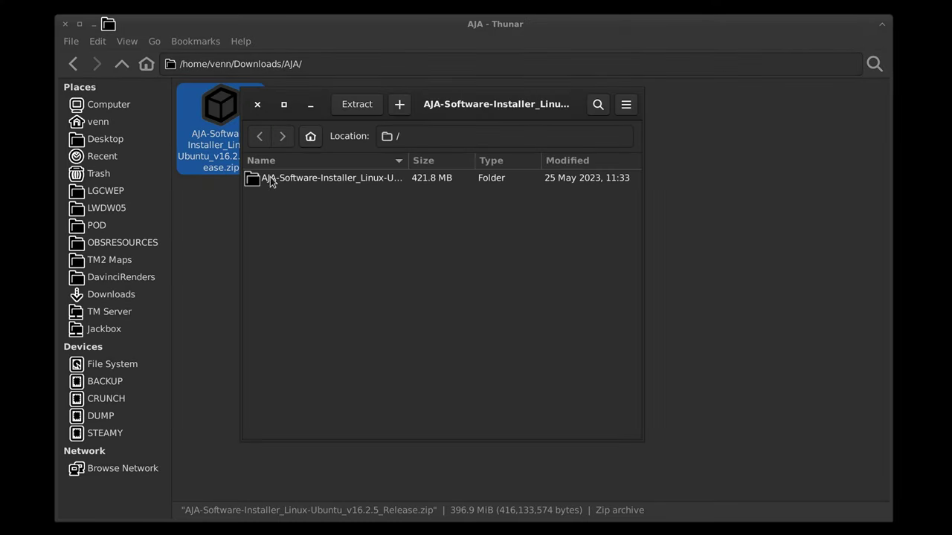
pyautogui.doubleClick(297, 181)
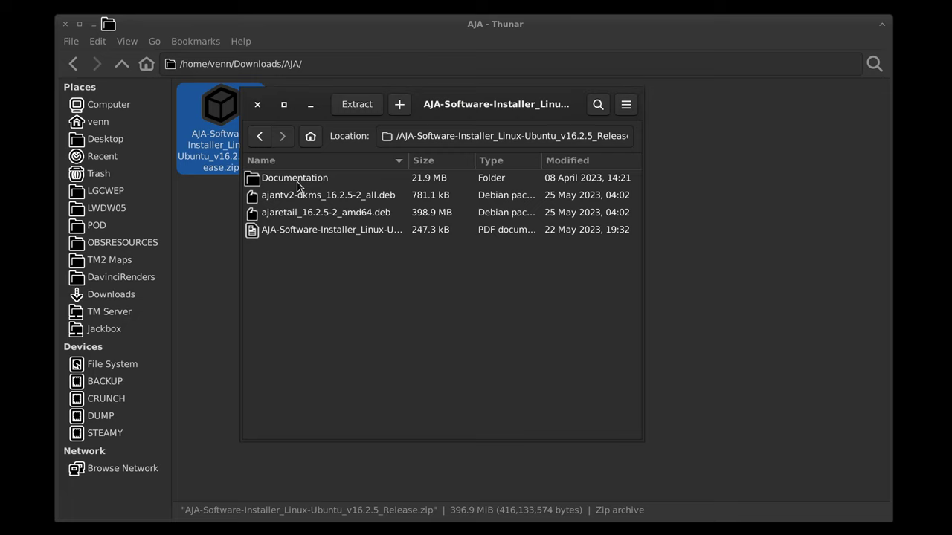
# - Drag the ajantv2-dkms and ajaretail .deb packages from the archive into the AJA folder
pyautogui.click(293, 213)
pyautogui.click(296, 200)
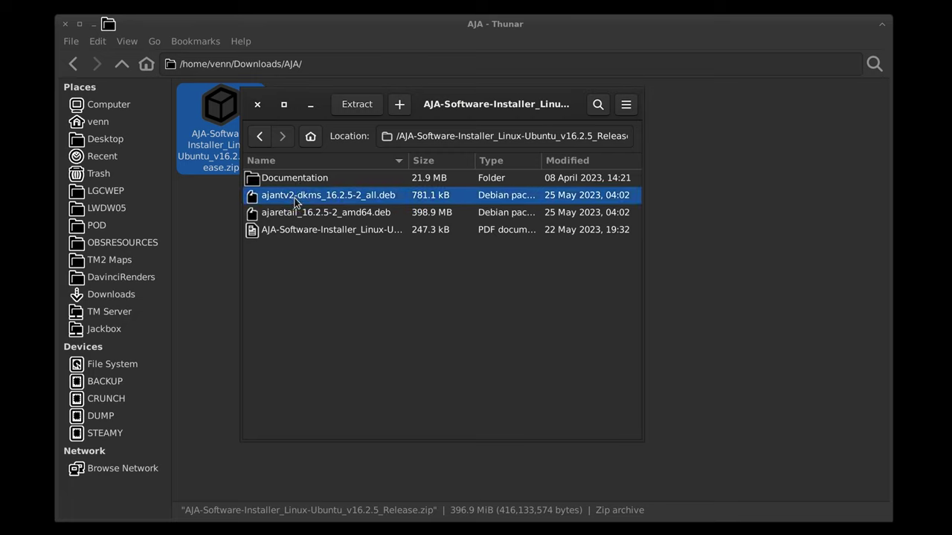
pyautogui.keyDown('shift'); pyautogui.click(295, 213); pyautogui.keyUp('shift')
pyautogui.moveTo(295, 212); pyautogui.dragTo(716, 213)
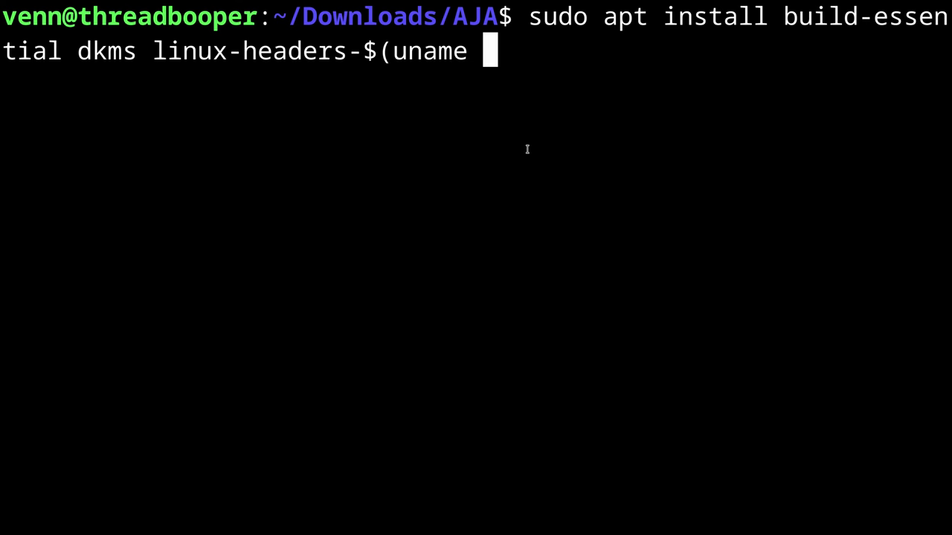
# - Install build-essential, dkms and linux-headers-$(uname -r) with sudo apt, entering the account password
pyautogui.write('-')
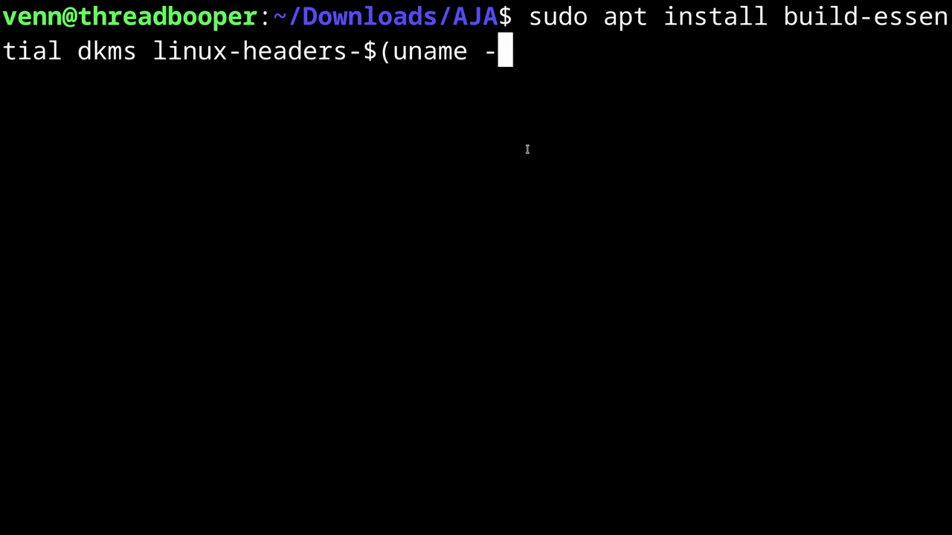
pyautogui.write('r)')
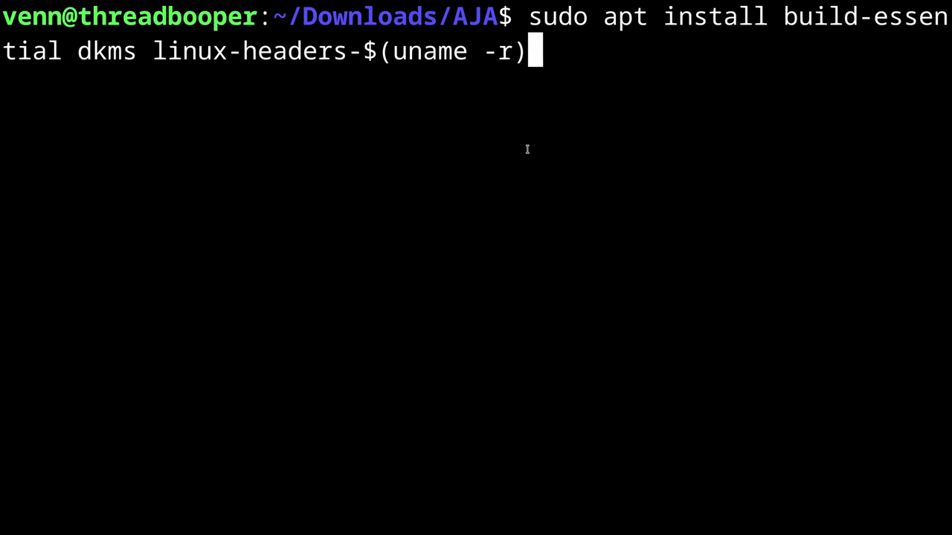
pyautogui.press('Return')
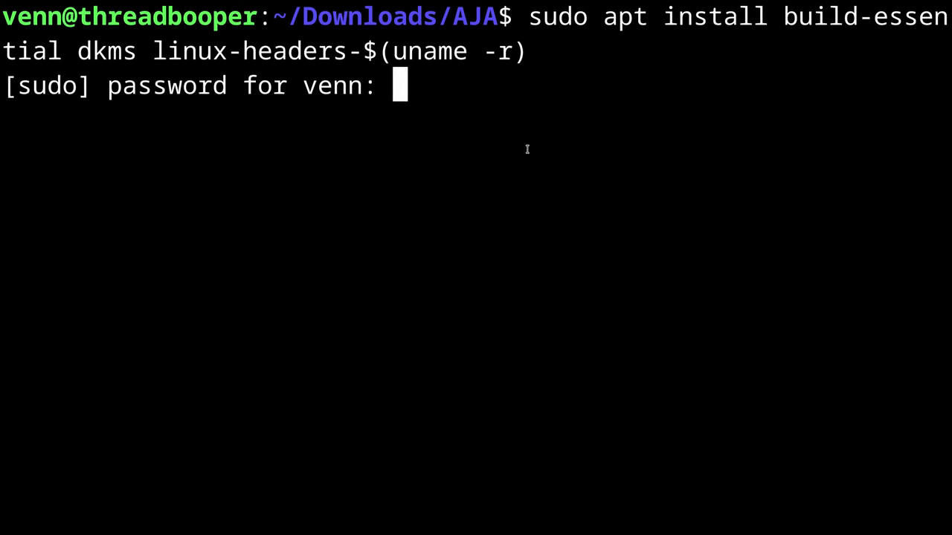
pyautogui.press('Return')
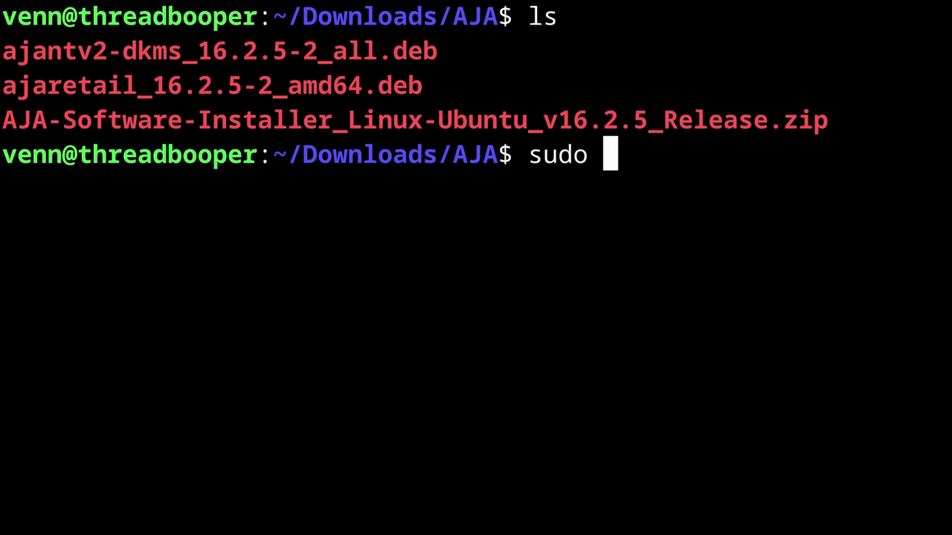
# - Install ajantv2-dkms_16.2.5-2_all.deb with dpkg -i; its module build fails on kernel 6.1.46-falcot
pyautogui.write('dp')
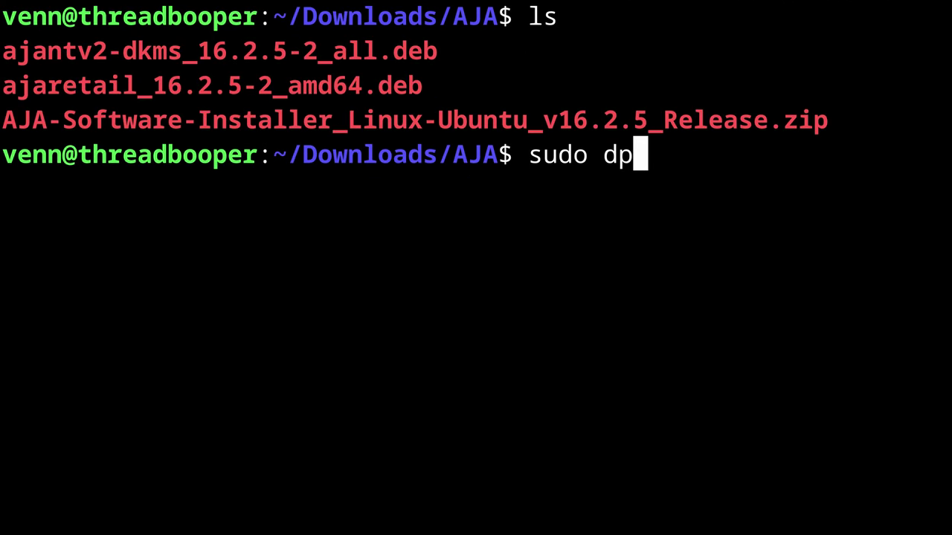
pyautogui.write('kg -i ajan')
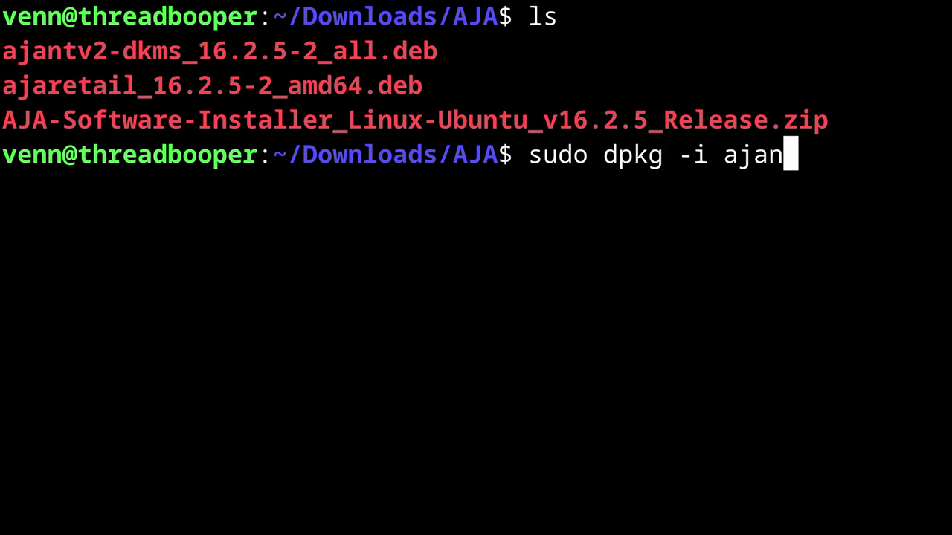
pyautogui.press('Tab')
pyautogui.press('Return')
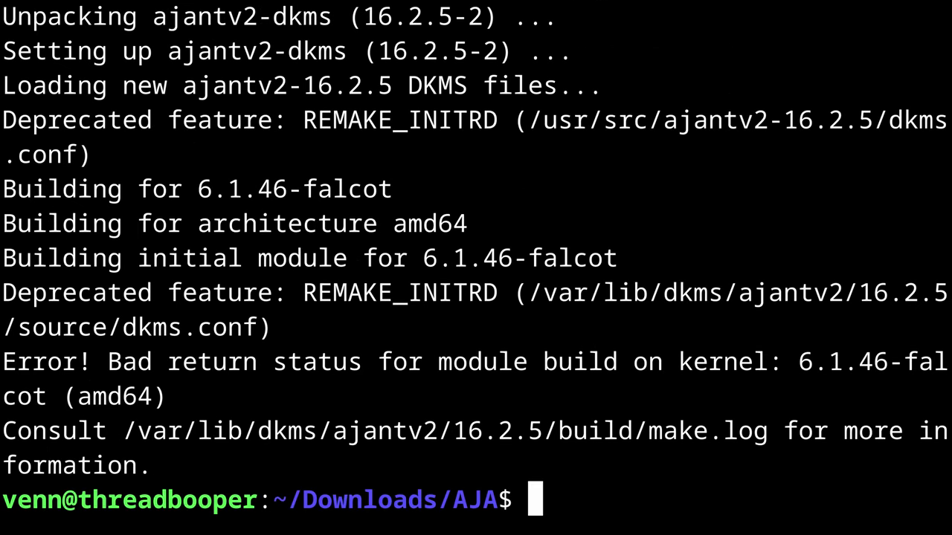
# - Clear the terminal and display the running kernel version with uname -a
pyautogui.hotkey('ctrl', 'l')
pyautogui.write('uname')
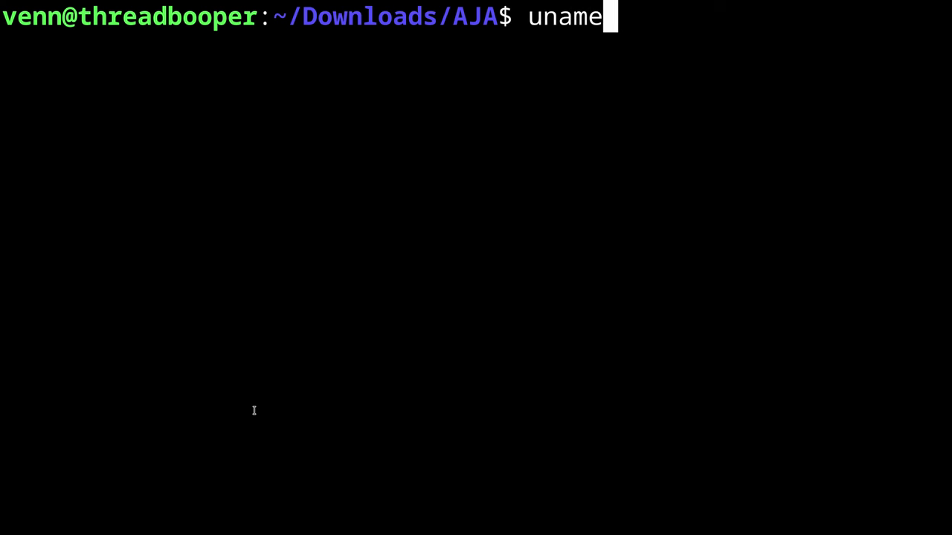
pyautogui.write(' -a')
pyautogui.press('Return')
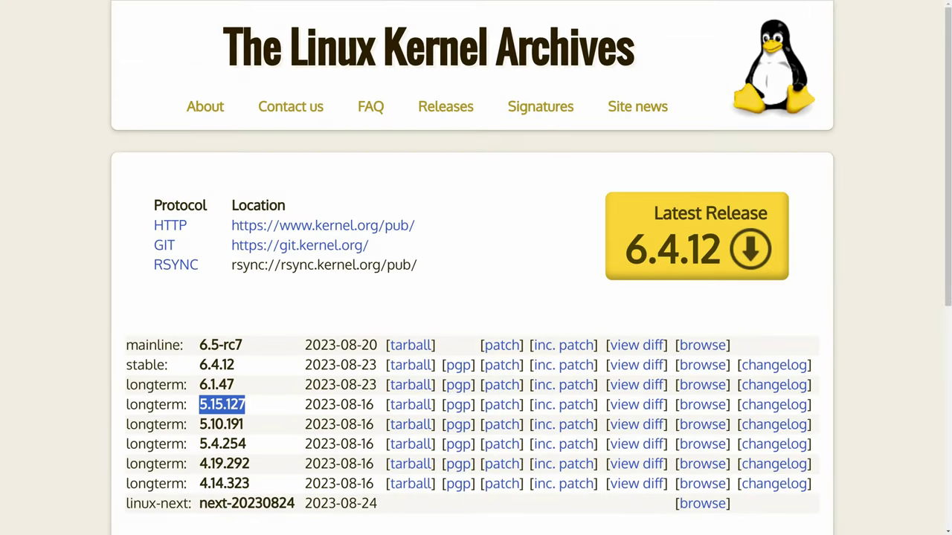
pyautogui.click(83, 372)
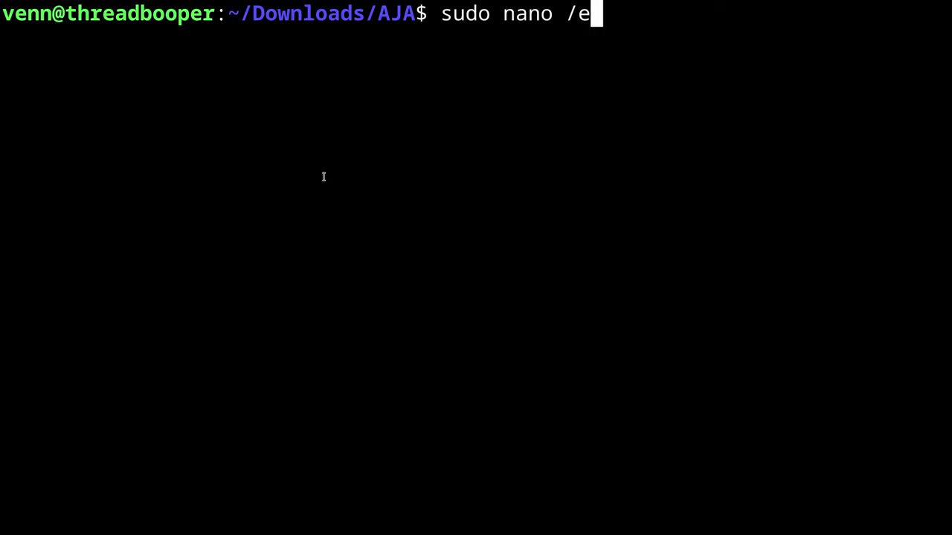
# - Open /etc/apt/sources.list in nano with sudo
pyautogui.write('tc/apt/sources.list')
pyautogui.press('Return')
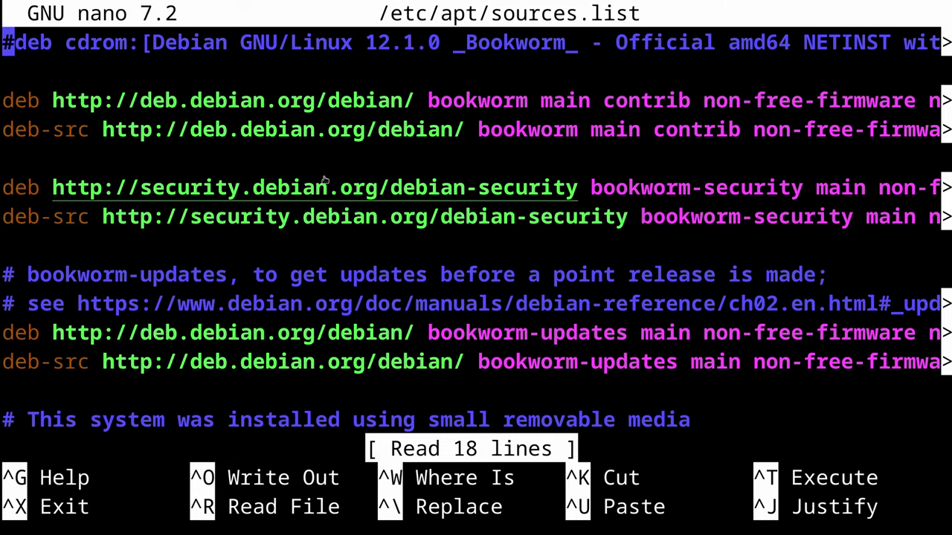
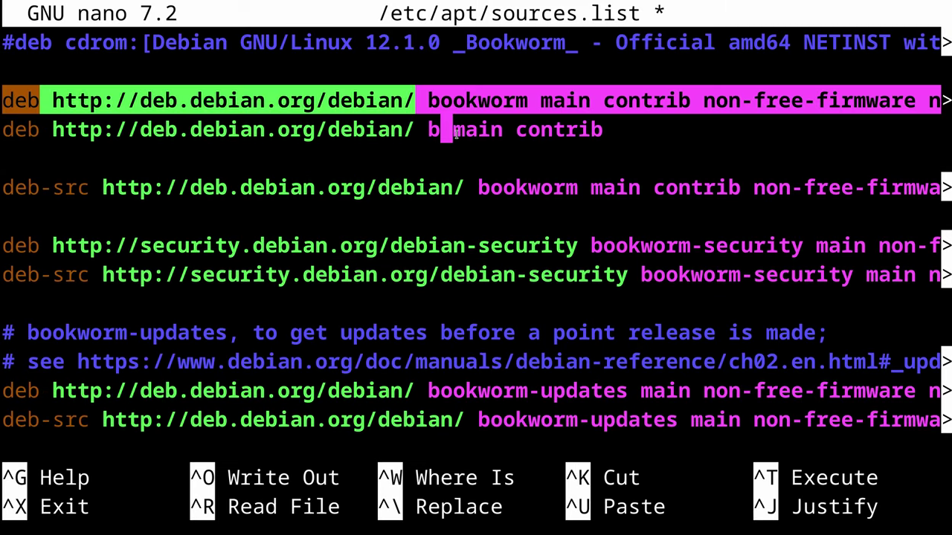
# - Add the bullseye repository to /etc/apt/sources.list and refresh the package lists
pyautogui.press('BackSpace')
pyautogui.write('bullse')
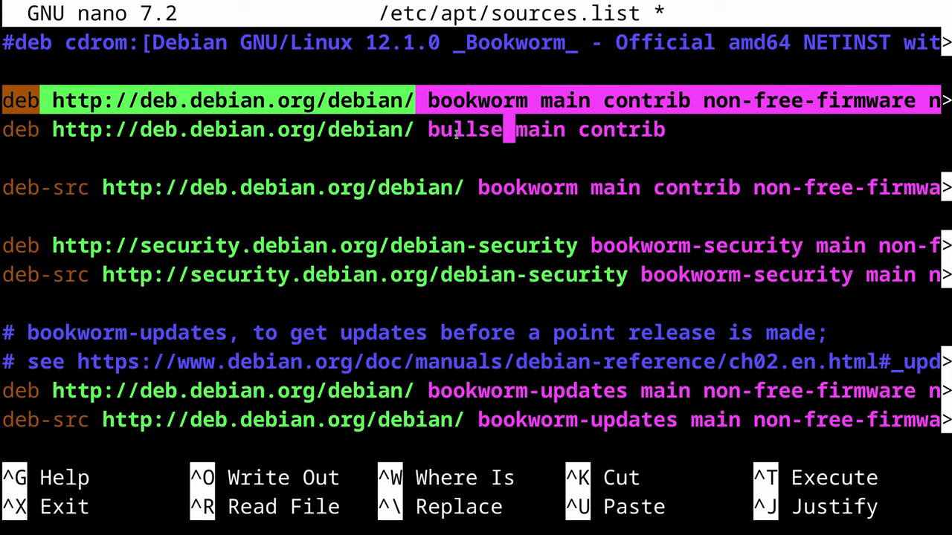
pyautogui.write('ye')
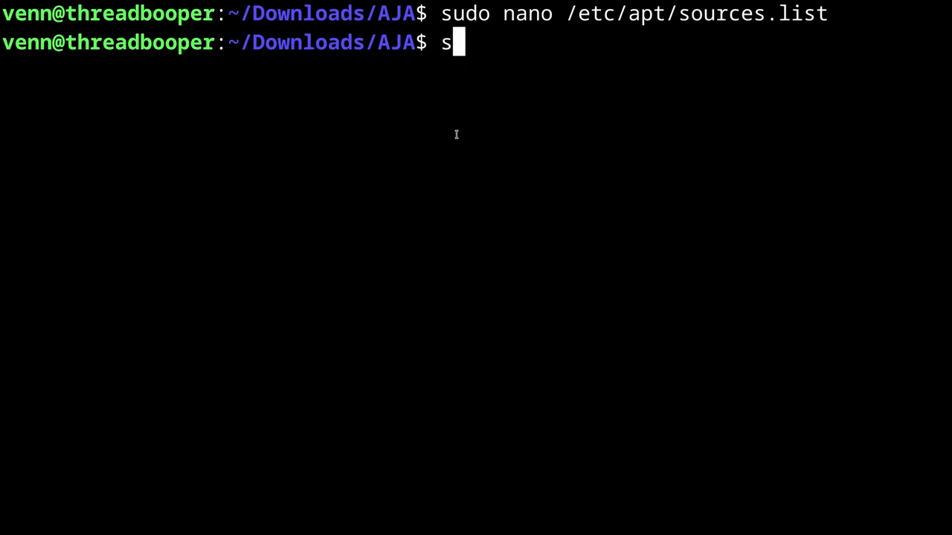
pyautogui.write('udo apt ')
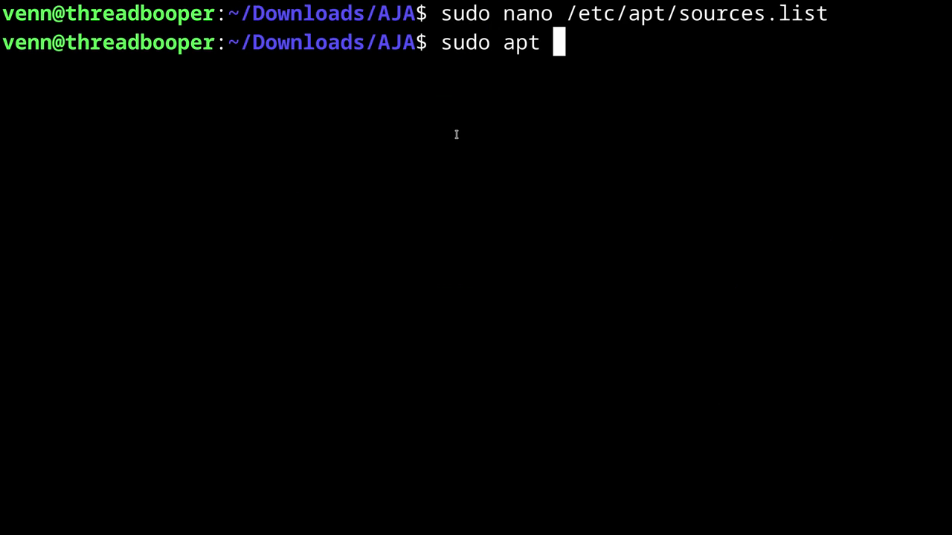
pyautogui.write('update')
pyautogui.press('Return')
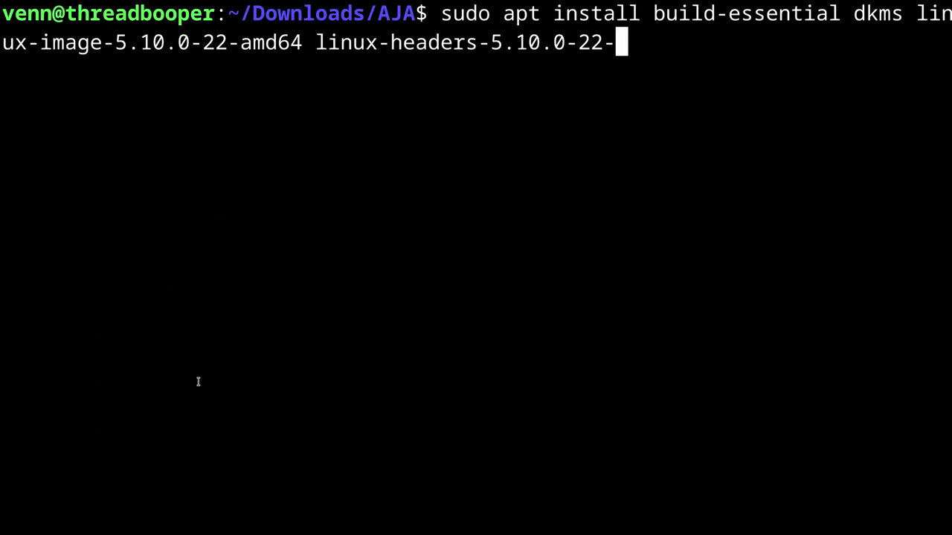
# - Install build-essential, dkms and the linux-image/headers-5.10.0-22-amd64 kernel, then reboot
pyautogui.write('amd64')
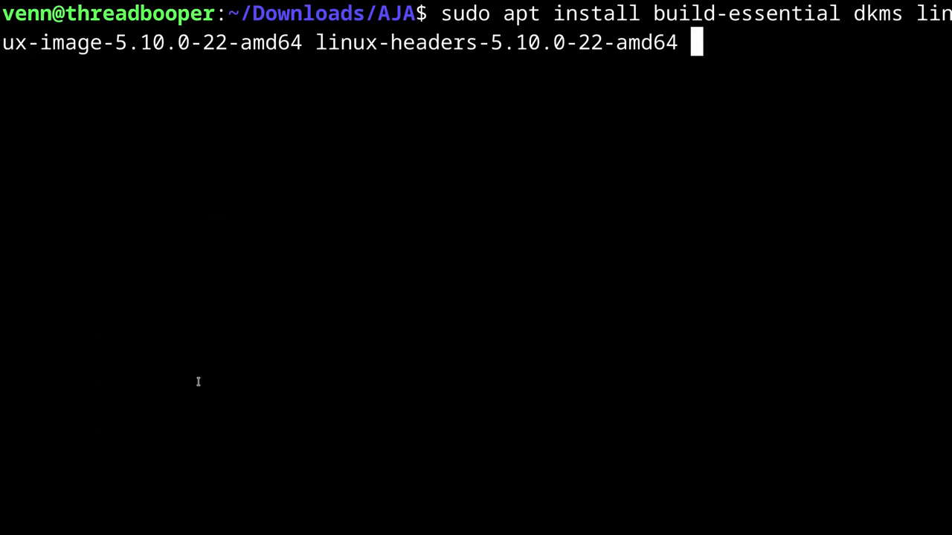
pyautogui.press('Return')
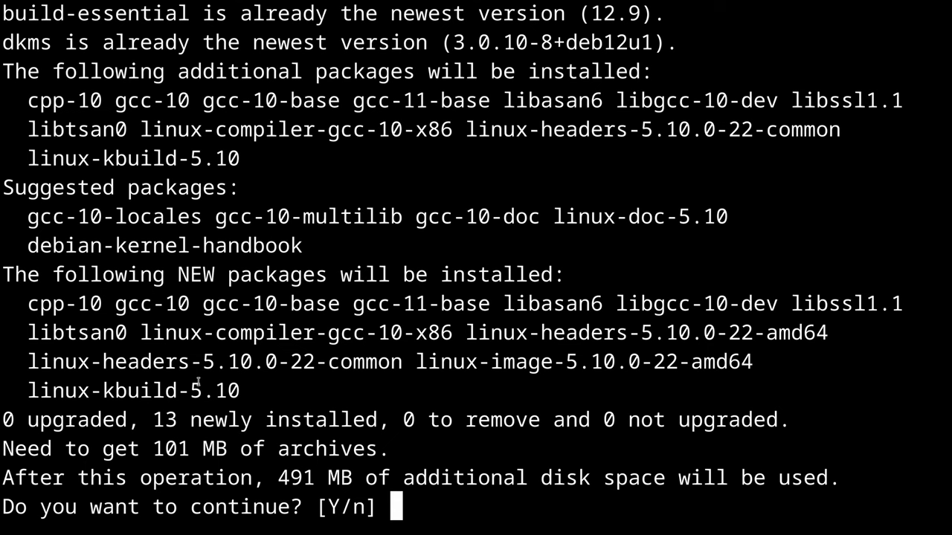
pyautogui.press('Return')
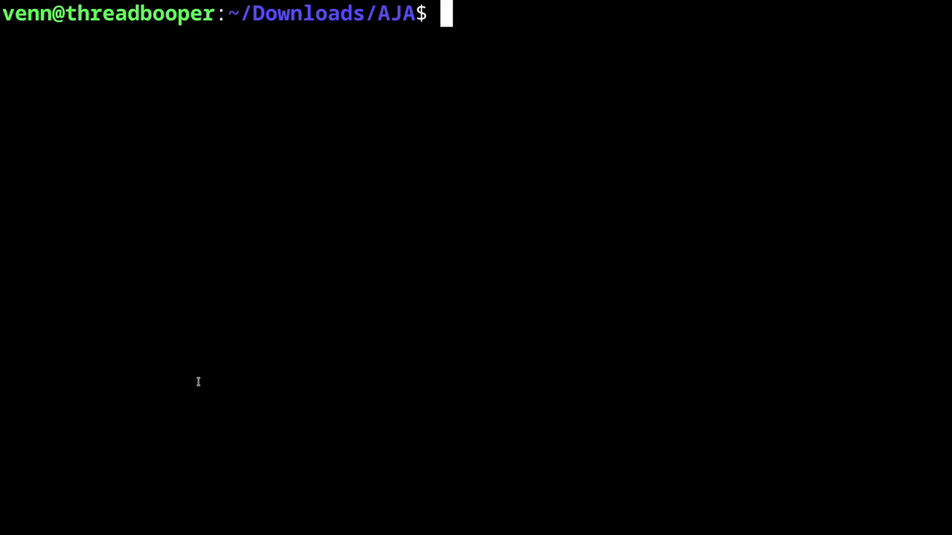
pyautogui.write('sudo ')
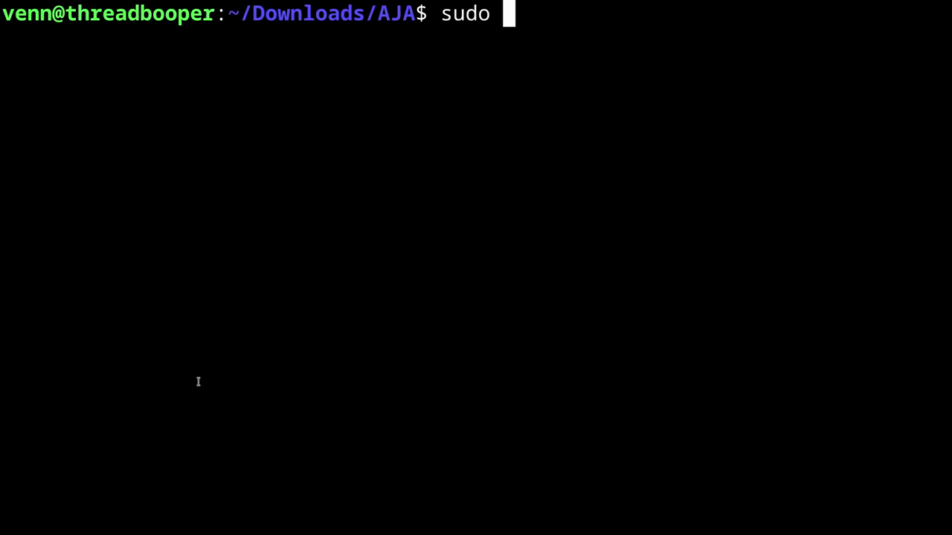
pyautogui.write('reboot now')
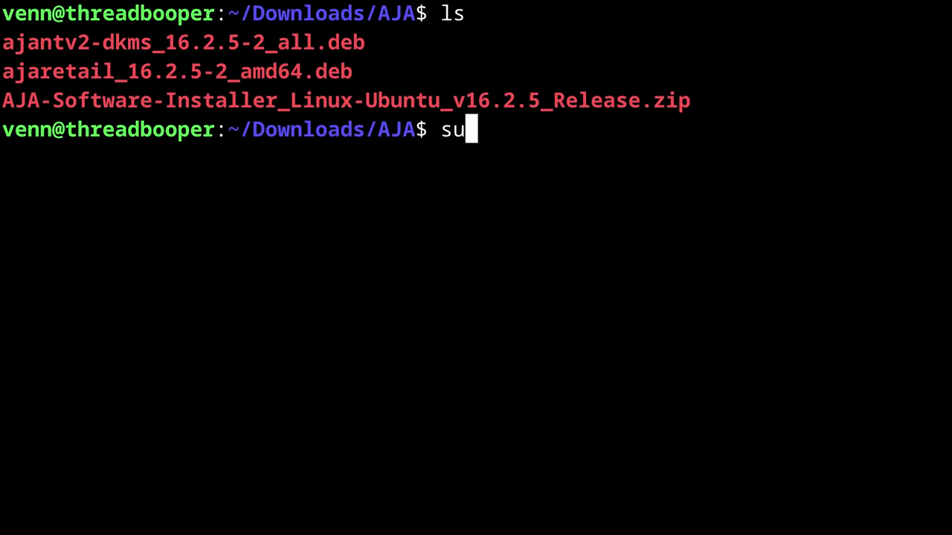
# - Install both AJA .deb packages with sudo dpkg -i *.deb, entering the sudo password
pyautogui.write('do dpkg')
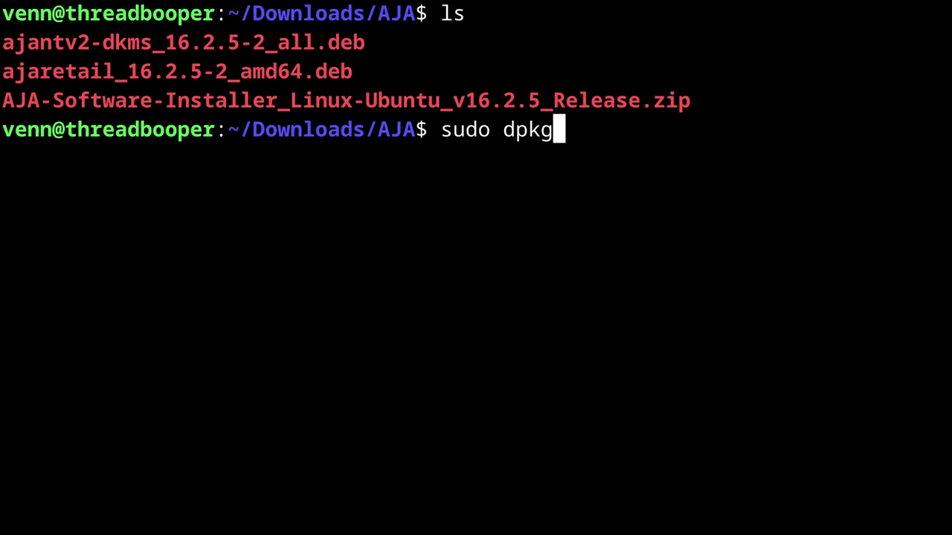
pyautogui.write(' -i *.deb')
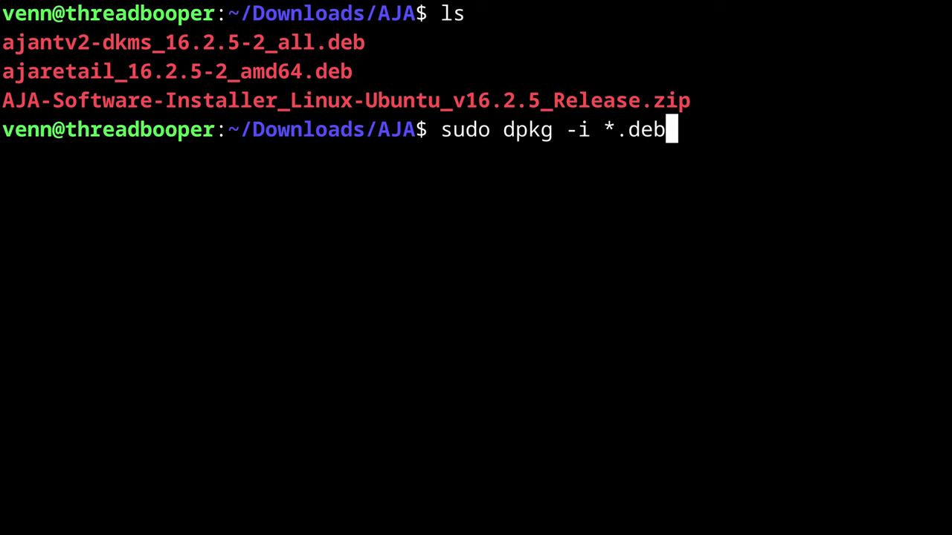
pyautogui.press('Return')
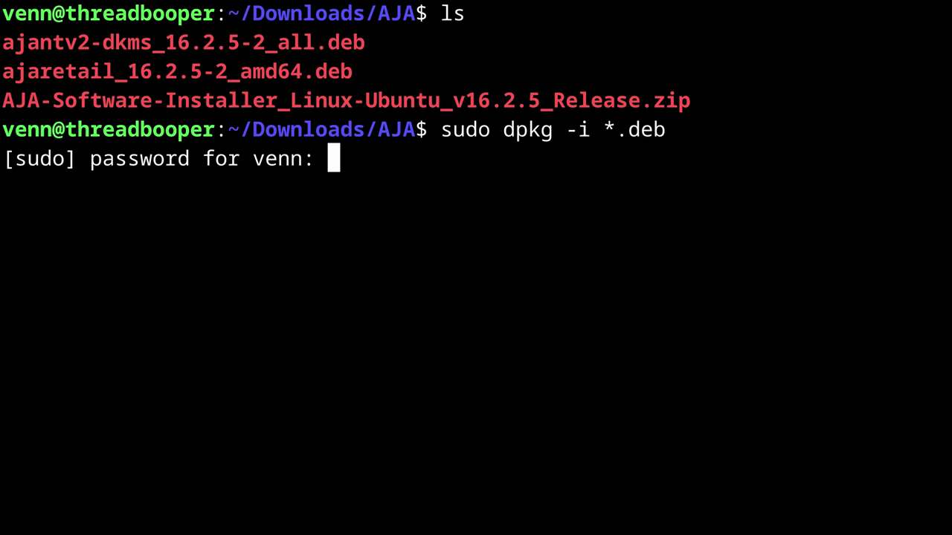
pyautogui.press('Return')
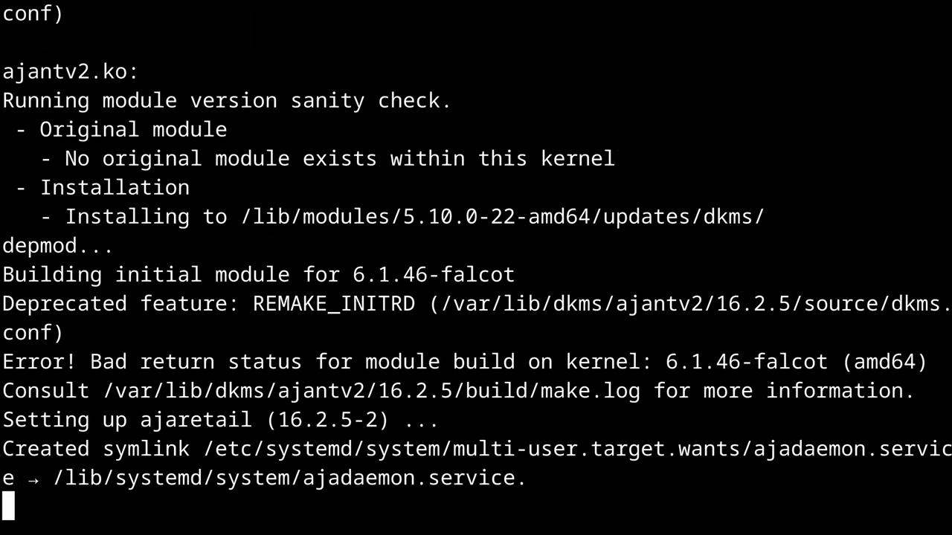
# - Highlight the bad return status error line and the module install path in the output
pyautogui.doubleClick(279, 307)
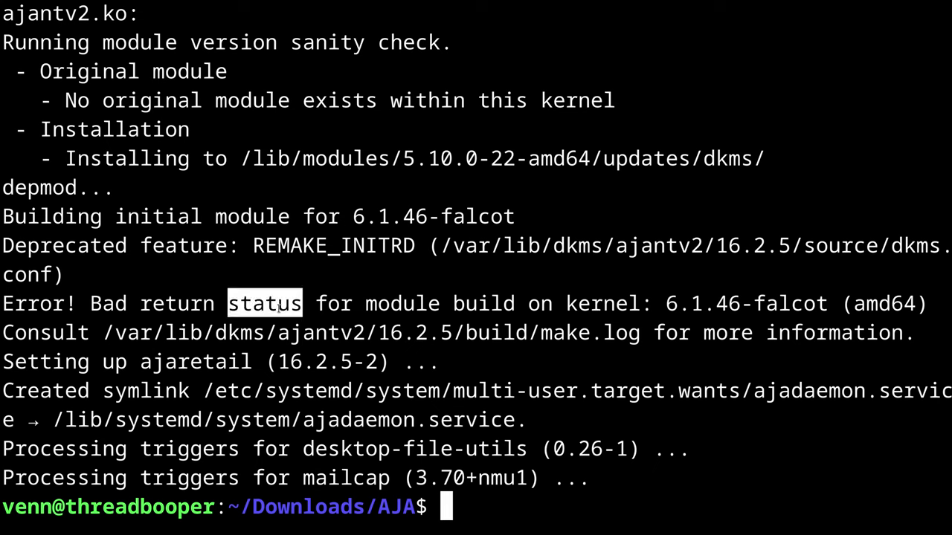
pyautogui.tripleClick(279, 307)
pyautogui.tripleClick(304, 156)
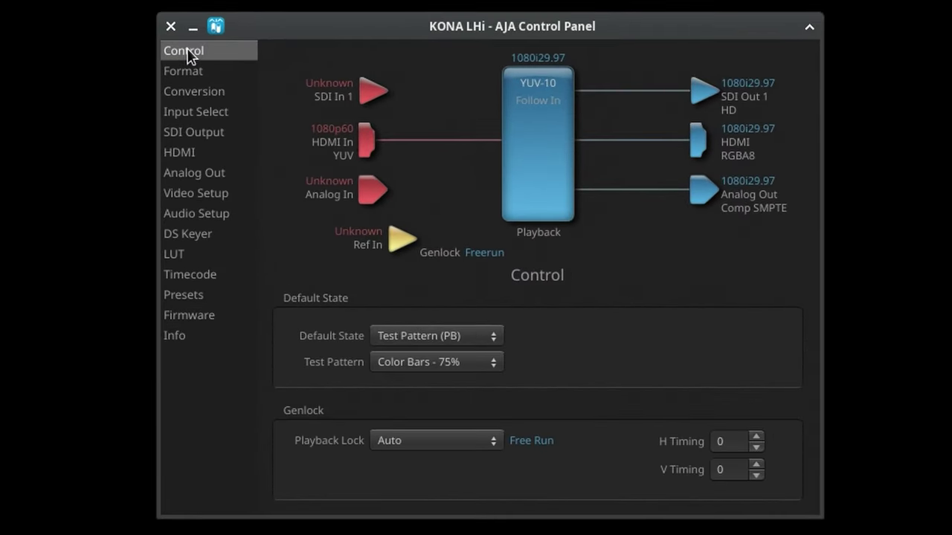
# - Step through the KONA LHi card's Format, Conversion and Input Select pages
pyautogui.click(186, 75)
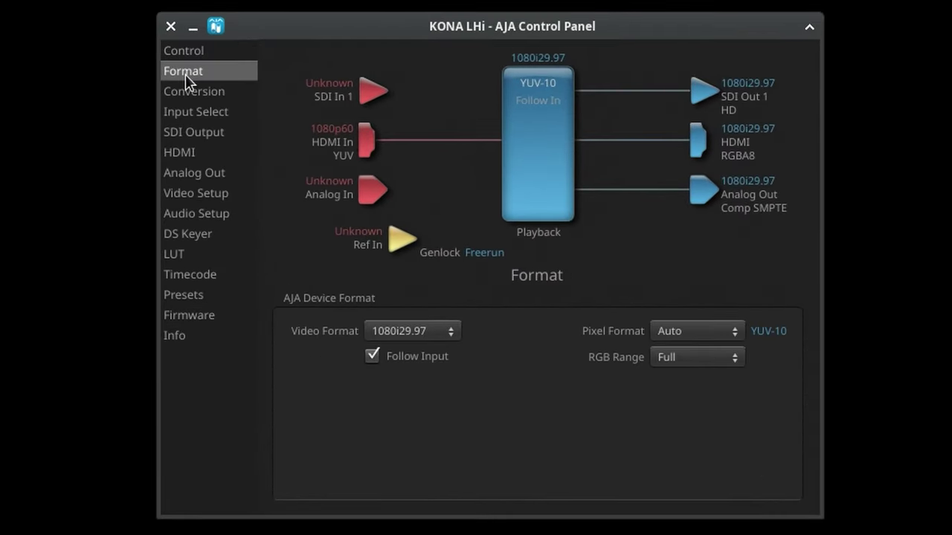
pyautogui.click(181, 96)
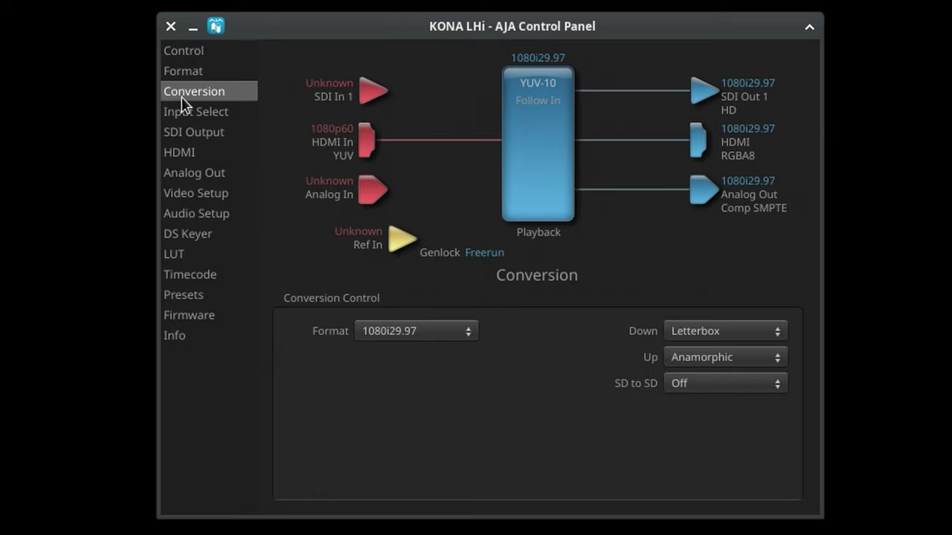
pyautogui.click(180, 116)
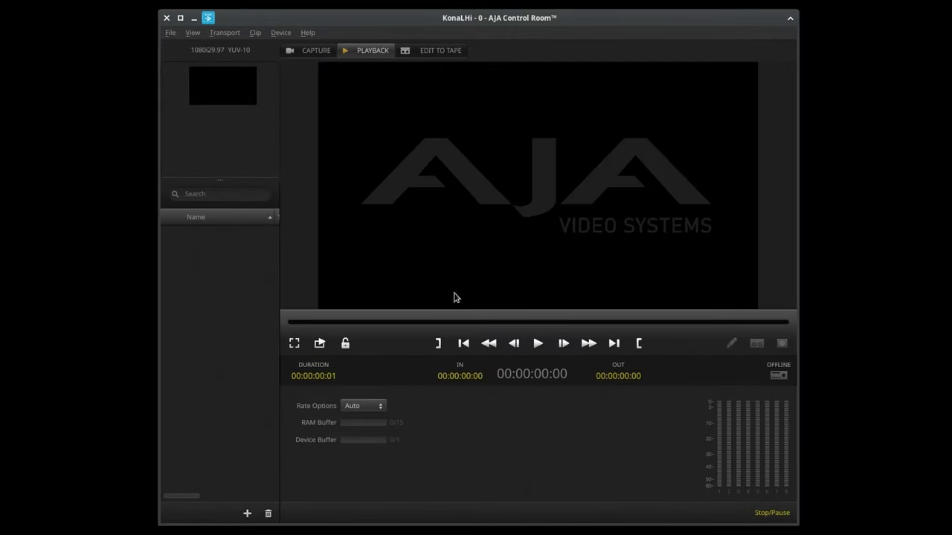
# - Switch AJA Control Room to CAPTURE, check the Device menu, and show the ntv2 repo's clone options
pyautogui.click(314, 51)
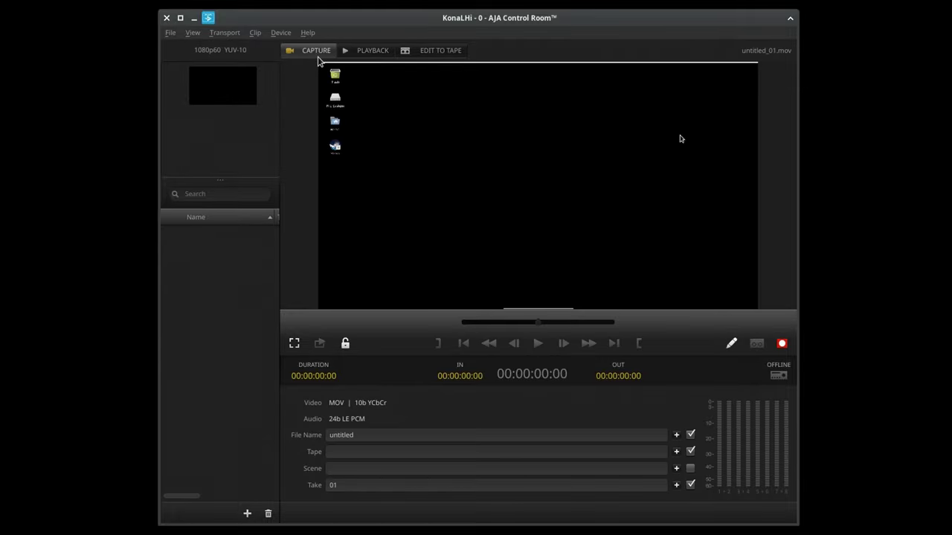
pyautogui.click(278, 32)
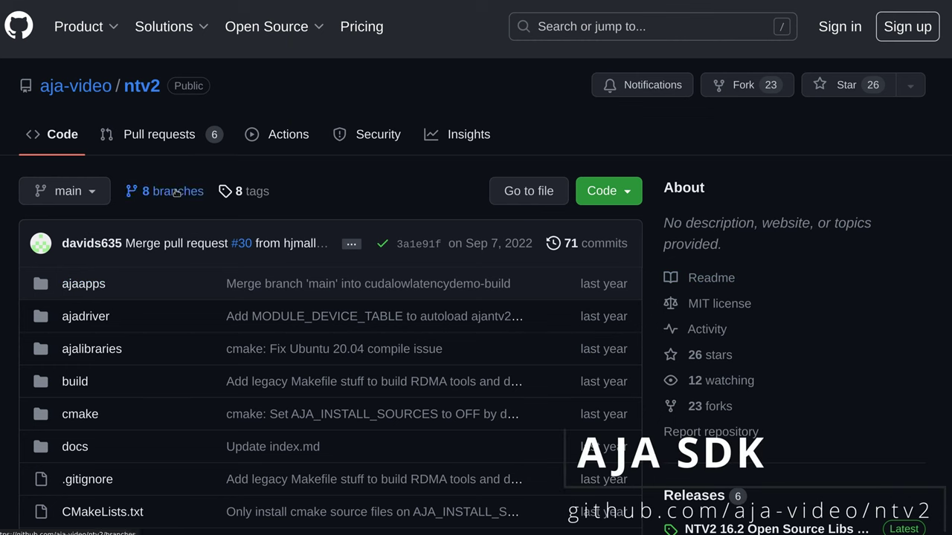
pyautogui.click(634, 191)
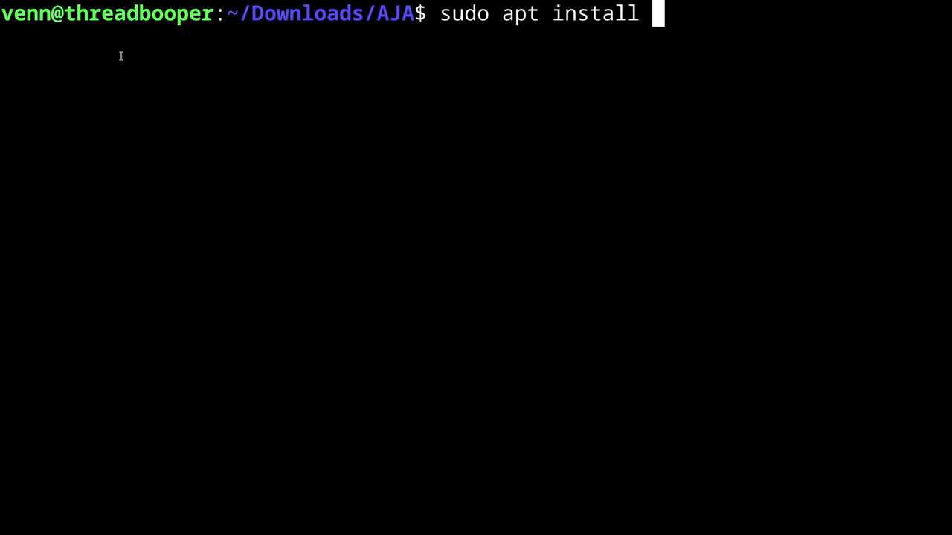
pyautogui.write('git nvi')
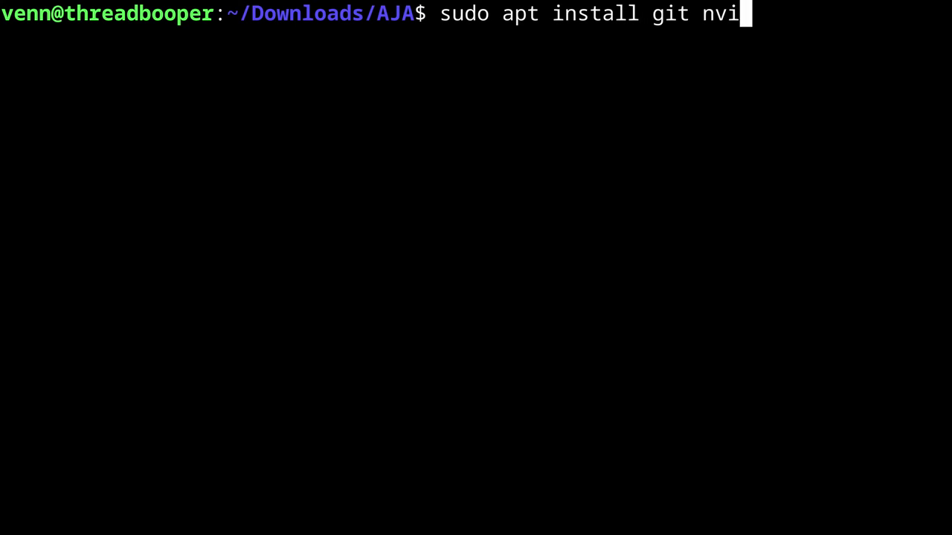
pyautogui.write('dia-cuda-toolkit-gcc')
# - Install git and nvidia-cuda-toolkit-gcc, then create and enter an ajabuild folder inside ntv2
pyautogui.press('Return')
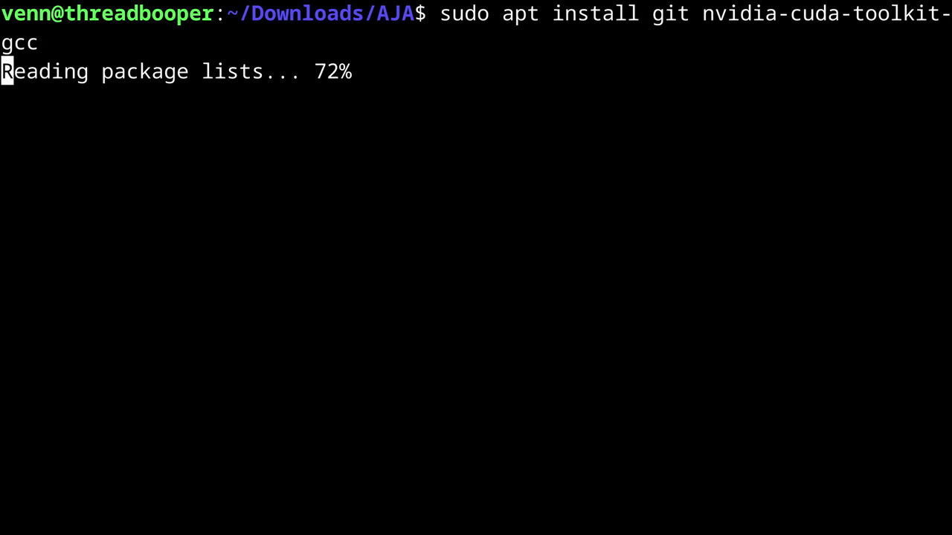
pyautogui.press('Return')
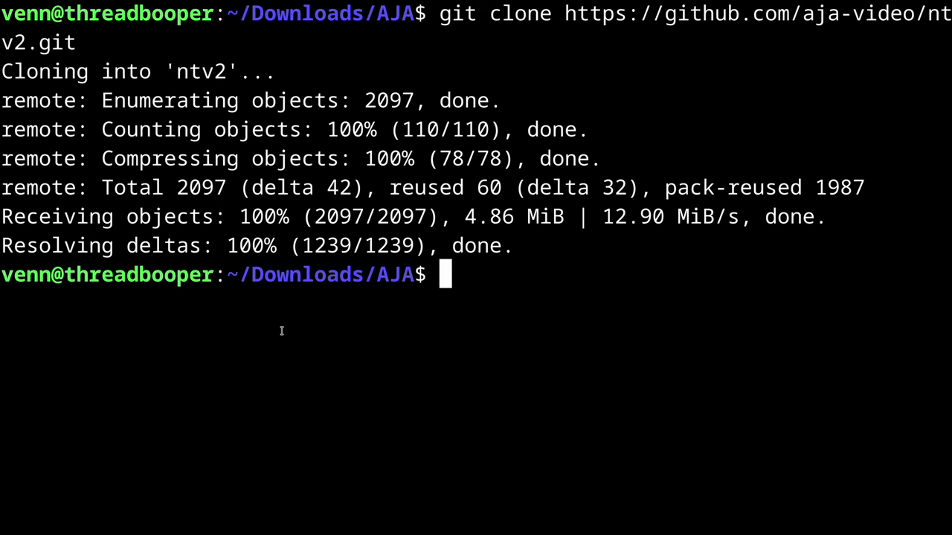
pyautogui.write('cd ntv2/')
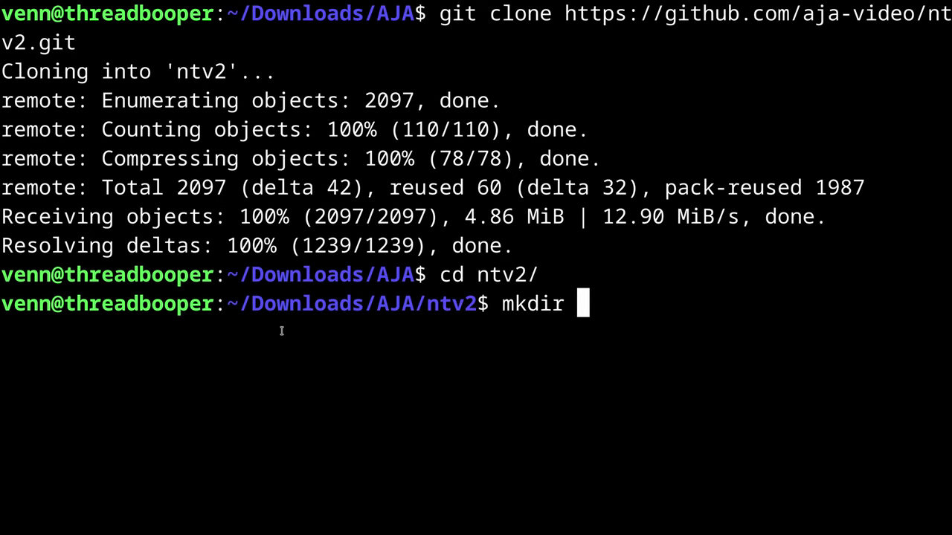
pyautogui.write('ajabuild')
pyautogui.press('Return')
pyautogui.write('cd aj')
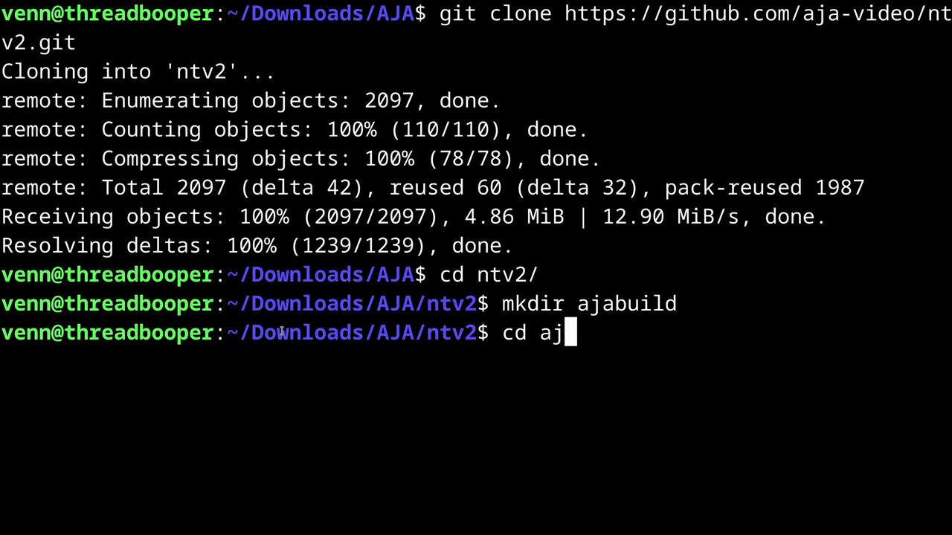
pyautogui.write('ab')
pyautogui.press('Tab')
pyautogui.press('Return')
# - Configure the NTV2 SDK with cmake for Release and Ninja, build it, and install it
pyautogui.hotkey('ctrl', 'l')
pyautogui.write('cmake -DCMAKE_BUILD_TYPE=Release -GNinja ..')
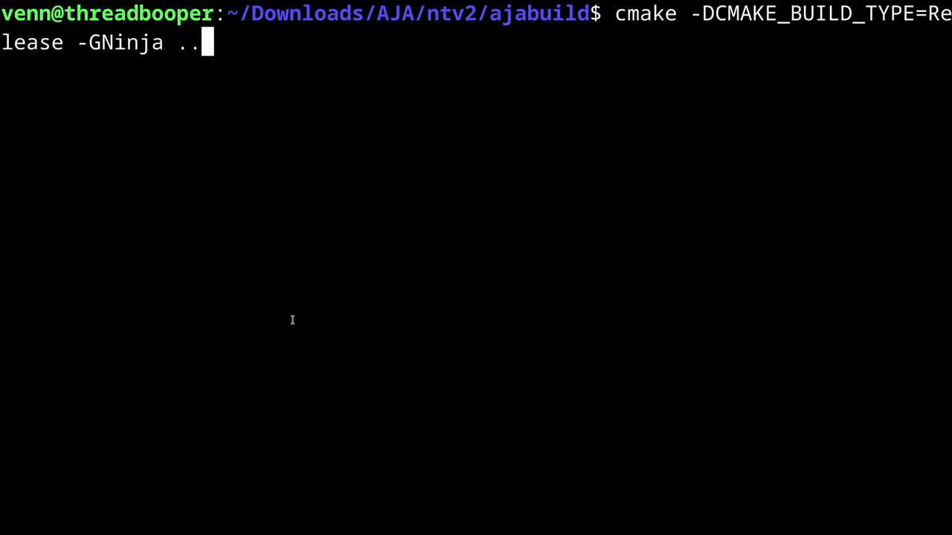
pyautogui.press('Return')
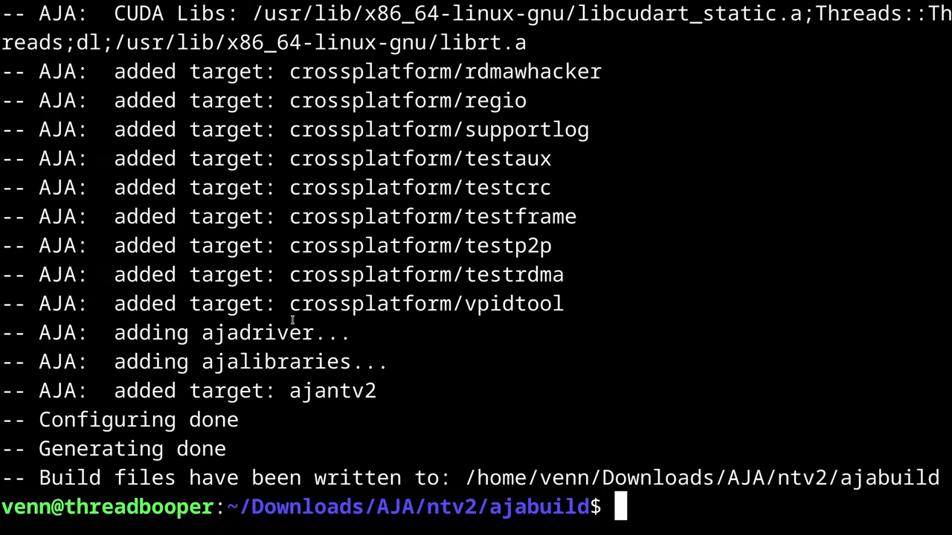
pyautogui.hotkey('ctrl', 'l')
pyautogui.write('ninja -f build.ninja')
pyautogui.press('Return')
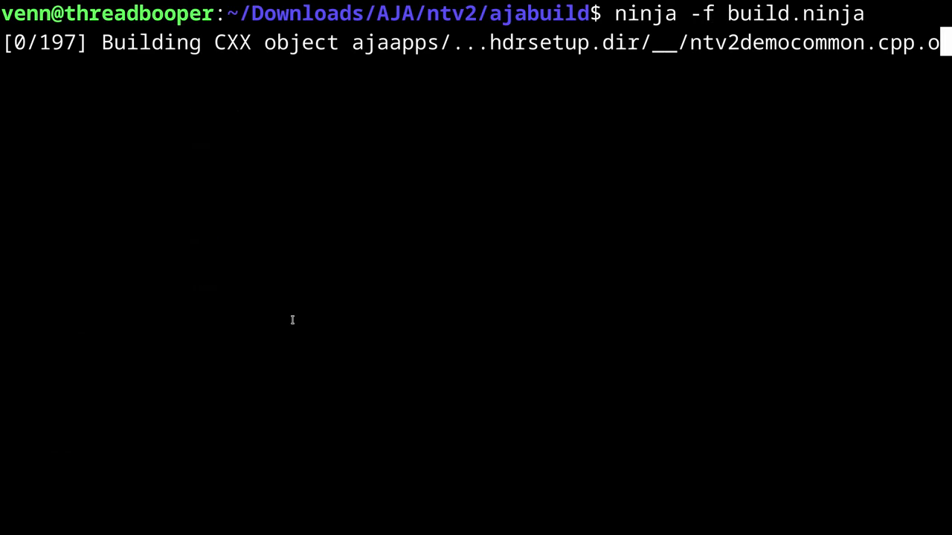
pyautogui.write('install')
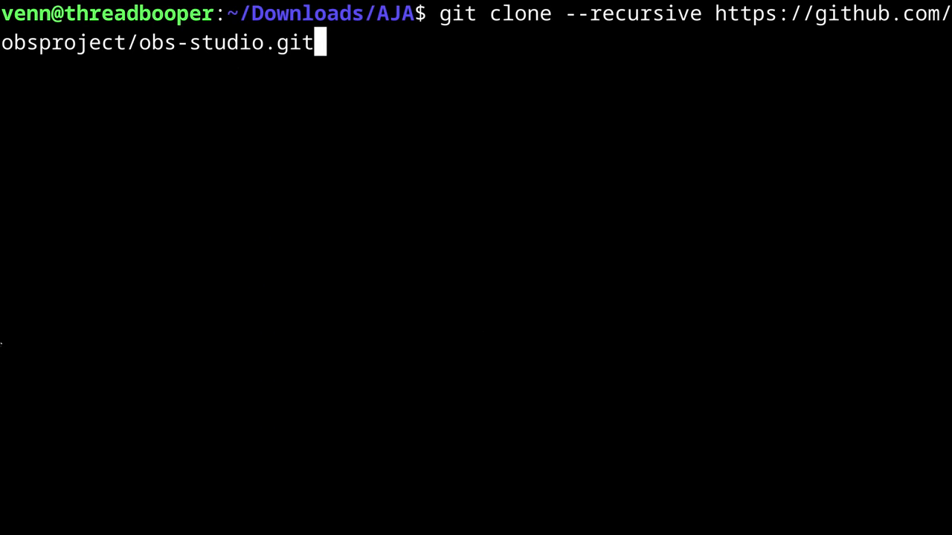
# - Clone the obs-studio source and download and unpack the CEF binary inside it
pyautogui.press('Return')
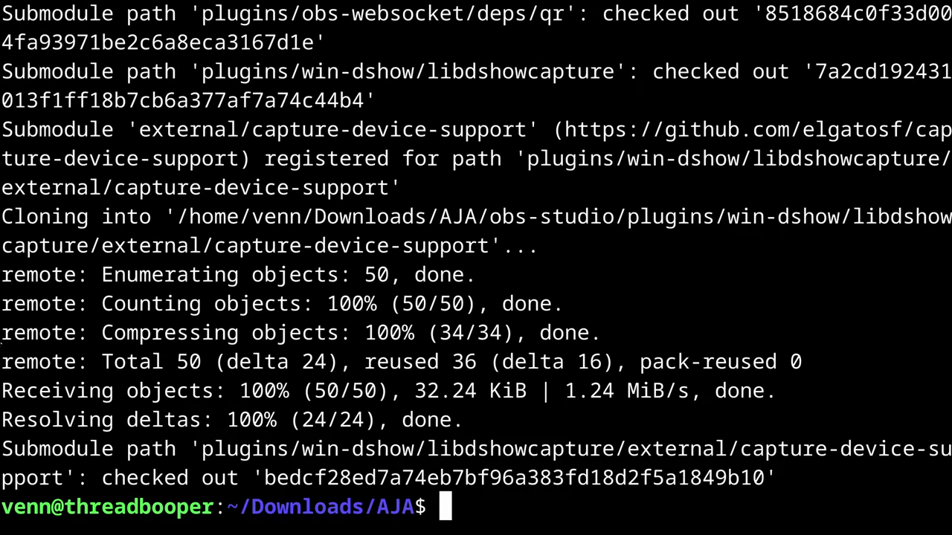
pyautogui.hotkey('ctrl', 'l')
pyautogui.write('cd ob')
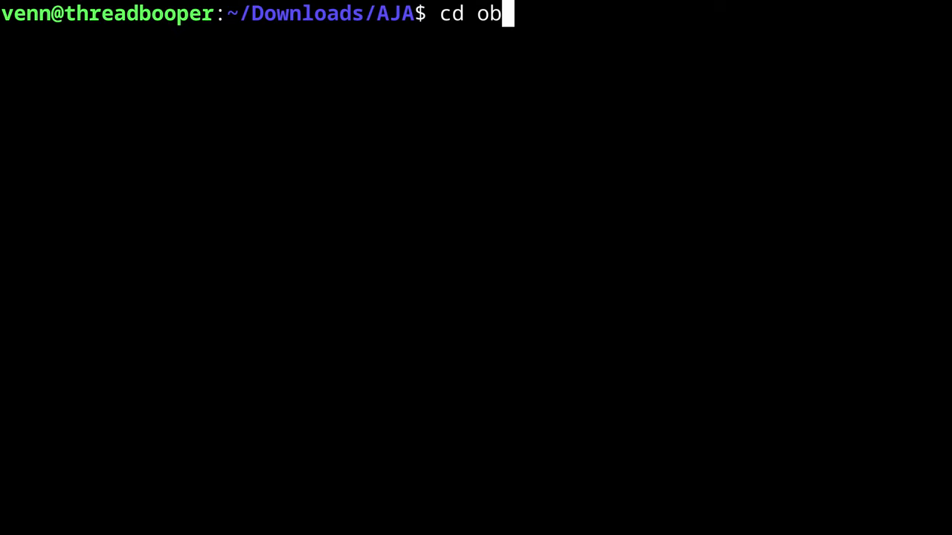
pyautogui.press('Tab')
pyautogui.press('Return')
pyautogui.write('wget https://cdn-fastly.obsproject.com/downloads/cef_binary_5060_linux64.tar.bz2 ; tar -xjf cef_binary_5060_linux64.tar.bz2')
pyautogui.press('Return')
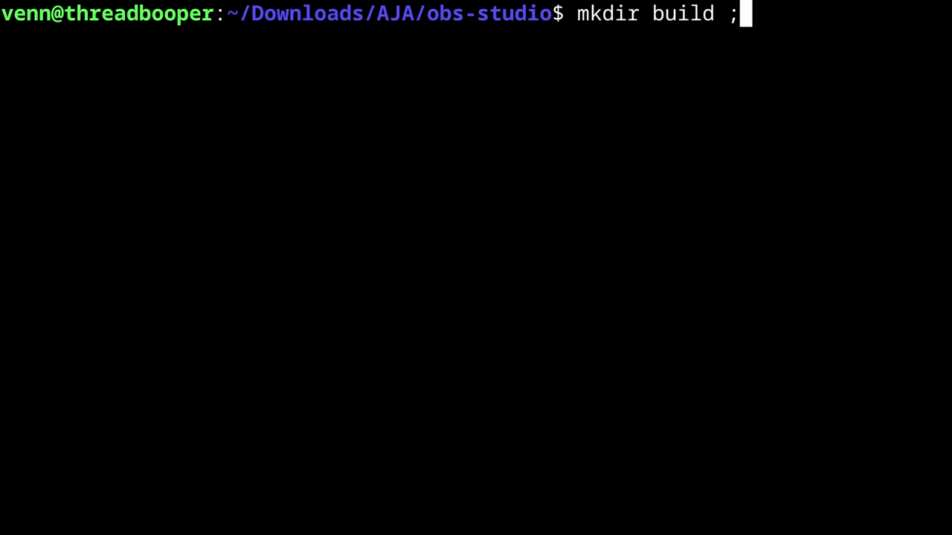
# - Create a build folder and configure OBS with cmake -DENABLE_AJA=ON, confirming aja ENABLED
pyautogui.write('cd build')
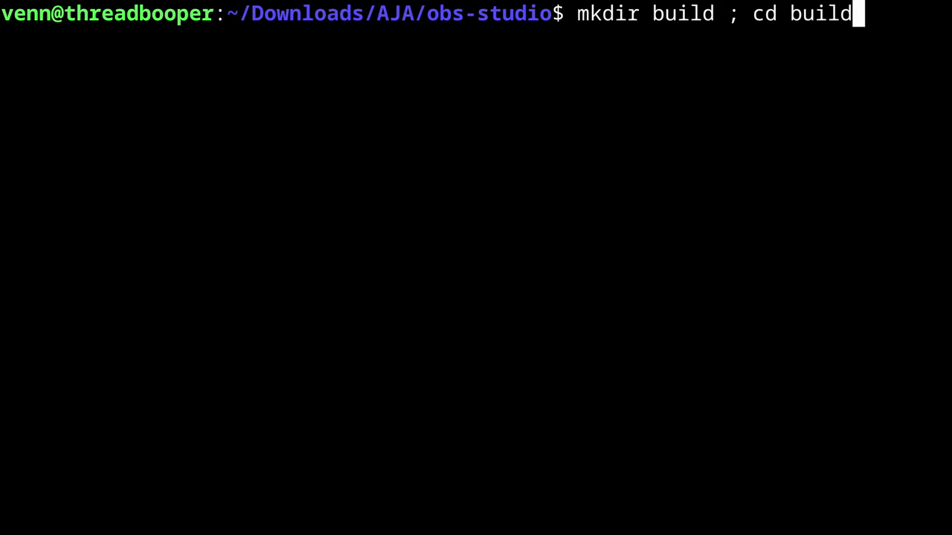
pyautogui.press('Return')
pyautogui.write('cmake -DUNIX_STRUCTURE=1 -DENABLE_PIPEWIRE=OFF -DENABLE_PULSEAUDIO=OFF -DENABLE_VST=OFF -DENABLE_JACK=ON -DENABLE_ALSA=ON -DENABLE_HEVC=ON -DCMAKE_INSTALL_PREFIX=/usr -DBUILD_BROWSER=ON -DENABLE_AJA=ON -DENABLE_VLC=ON -DENABLE_WEBRTC=OFF -DENABLE_V4L2=ON -DCEF_ROOT_DIR="../cef_binary_5060_linux64/" ..')
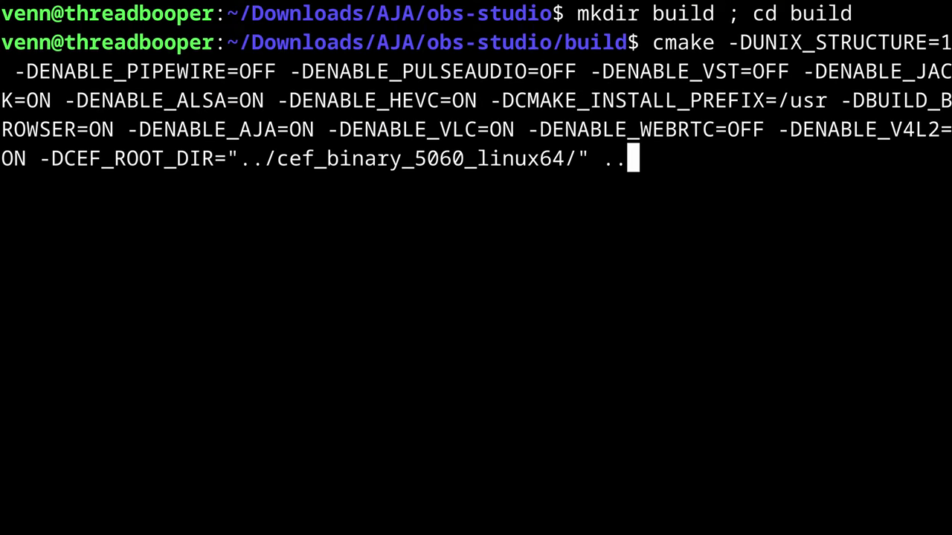
pyautogui.press('Return')
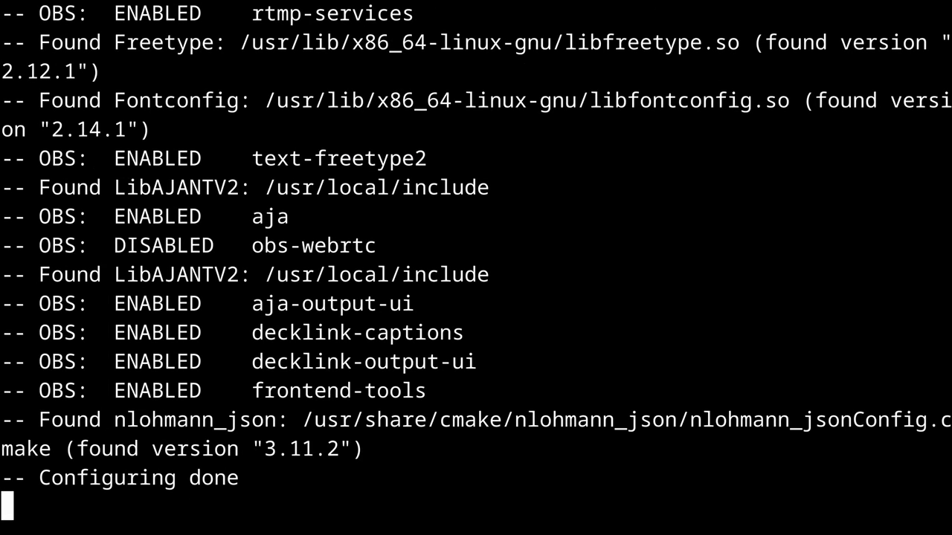
pyautogui.tripleClick(208, 130)
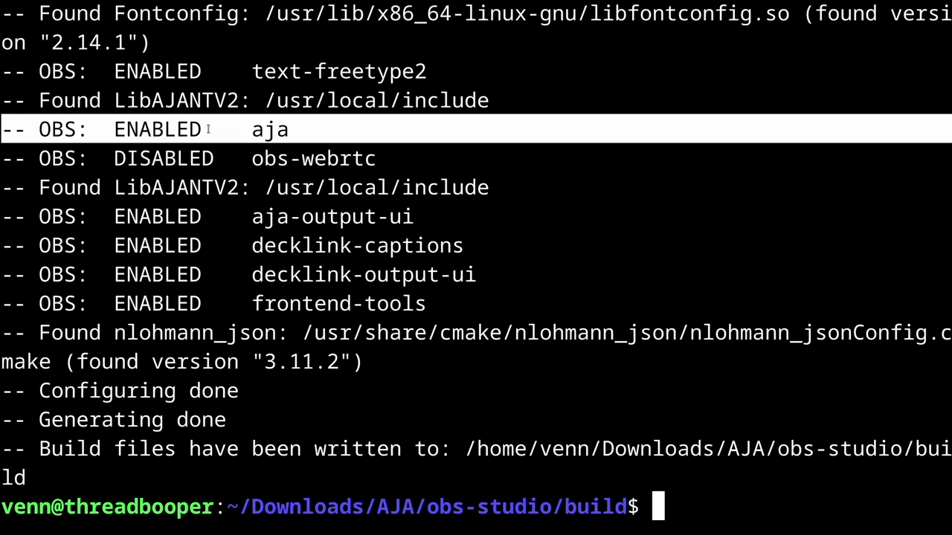
# - Compile OBS with make -j, install it via checkinstall, launch obs, and run sudo ldconfig
pyautogui.hotkey('ctrl', 'l')
pyautogui.write('make -j `nproc`')
pyautogui.press('Return')
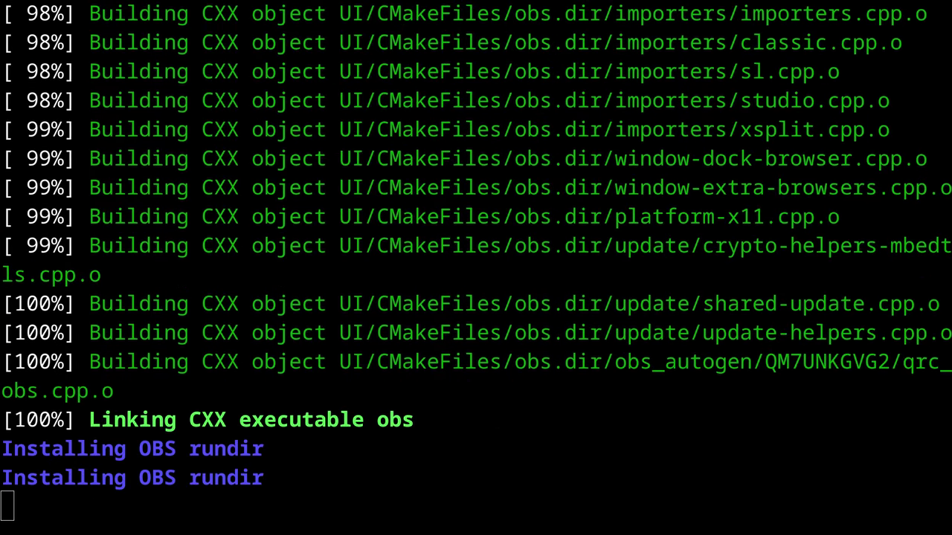
pyautogui.hotkey('ctrl', 'l')
pyautogui.write('sudo checkinstall --default --pkgname=obs-studio --fstrans=no --backup=no --pkgversion="$(date +%Y%m%d)-git" --deldoc=yes')
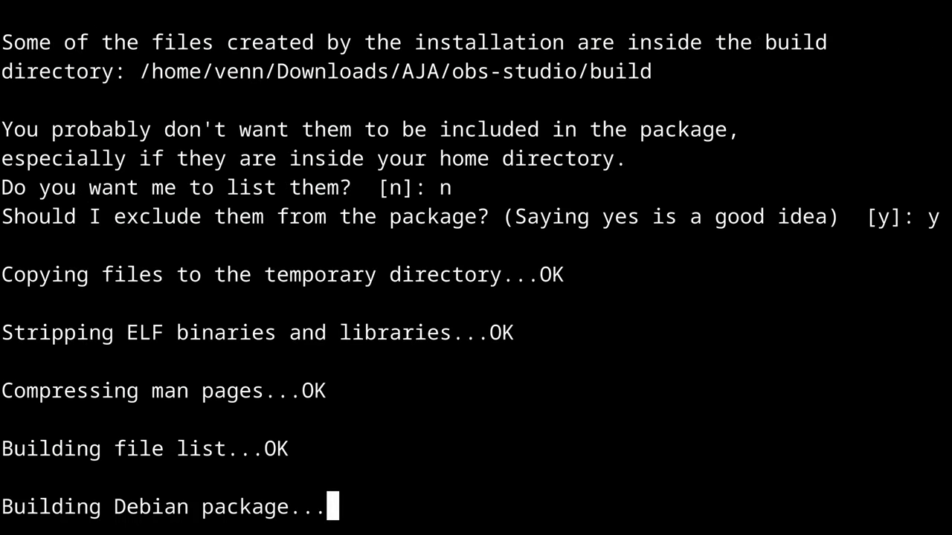
pyautogui.write('obs')
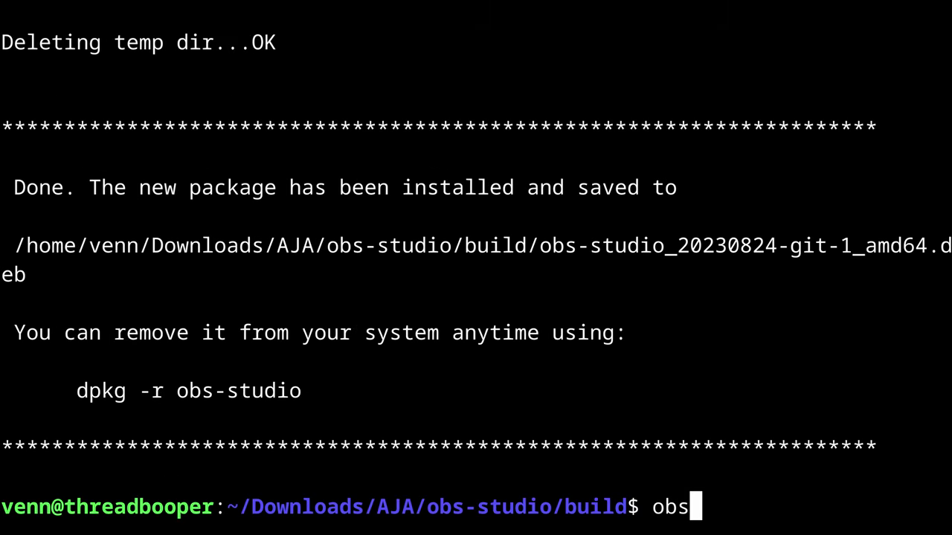
pyautogui.press('Return')
pyautogui.write('sudo ldc')
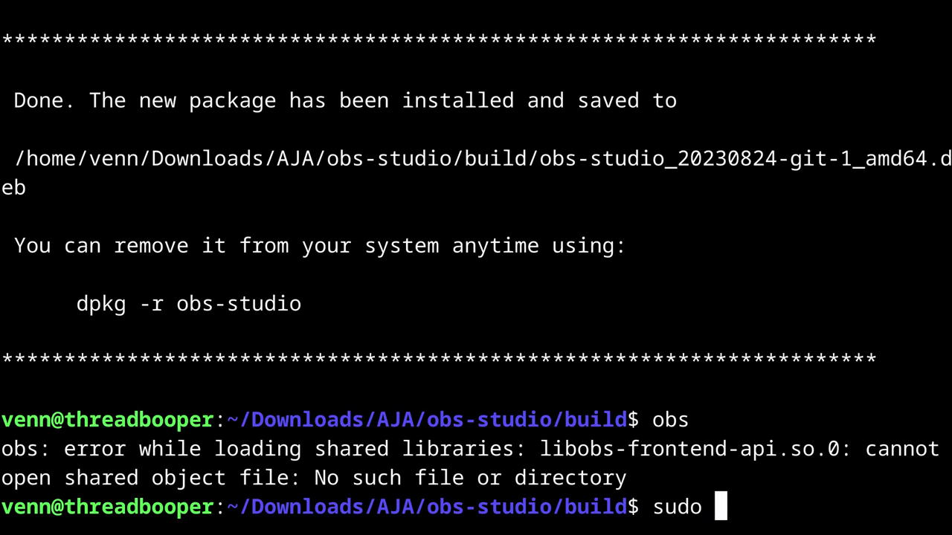
pyautogui.write('onfig')
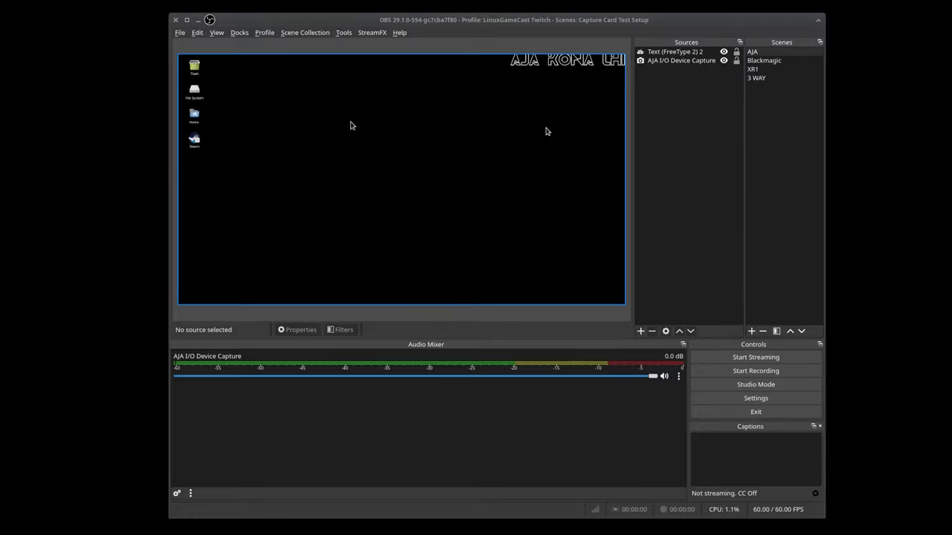
pyautogui.doubleClick(680, 62)
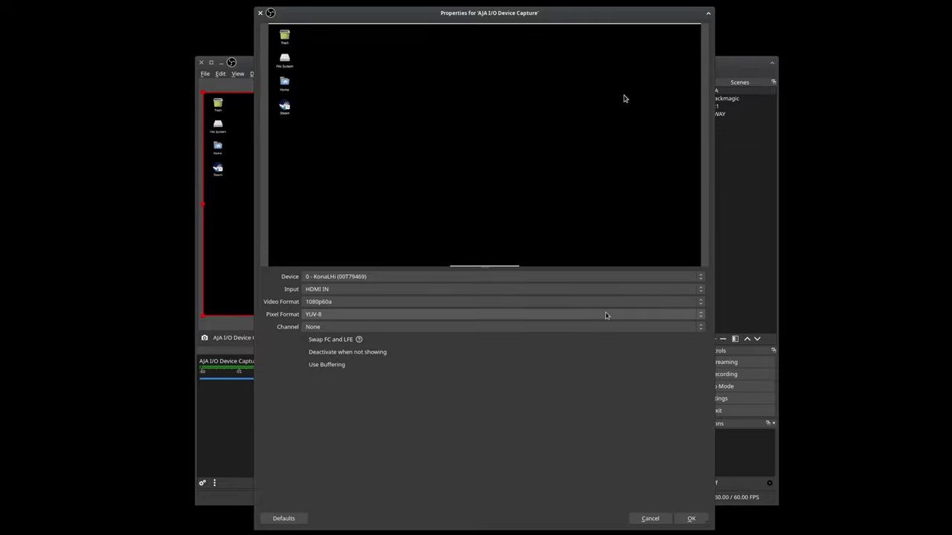
pyautogui.press('Escape')
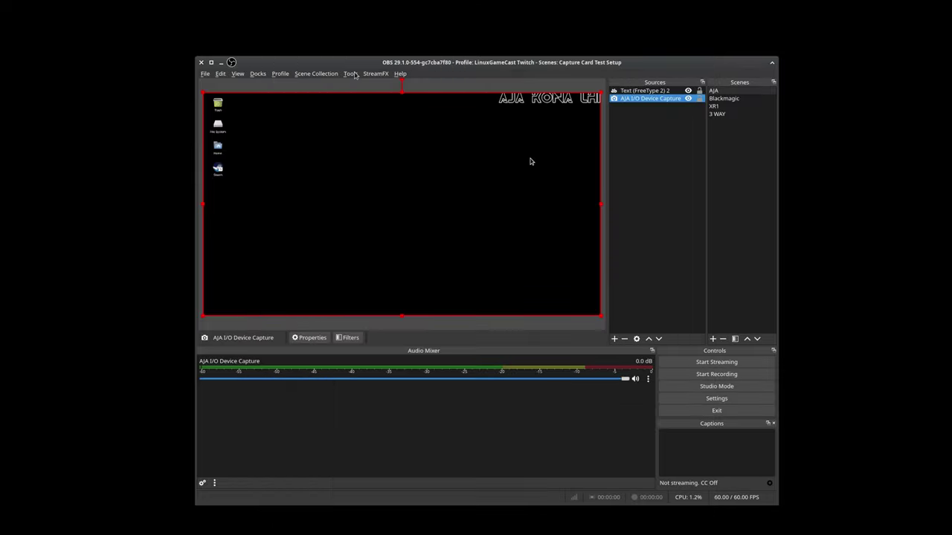
# - Check the AJA I/O Device Output program outputs and the Intensity Pro 4K Decklink Mode options
pyautogui.click(355, 75)
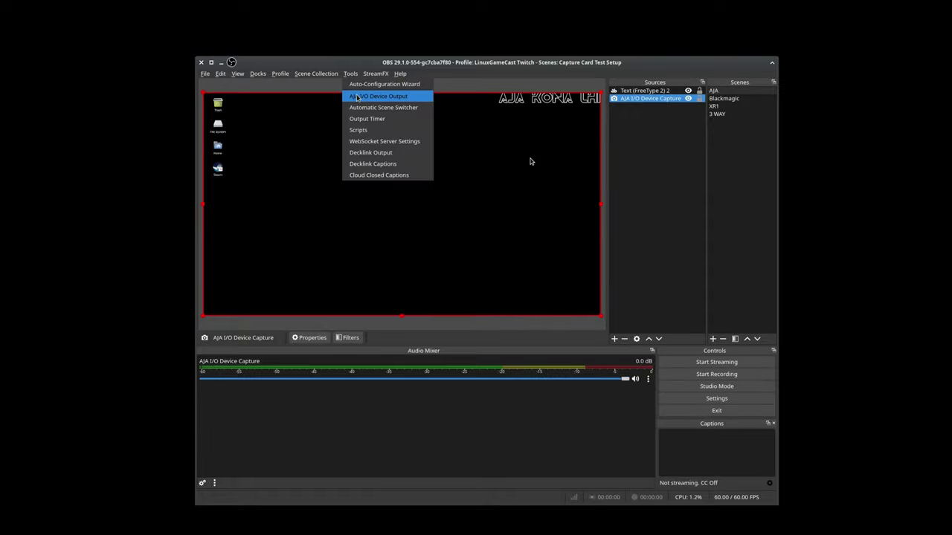
pyautogui.click(357, 97)
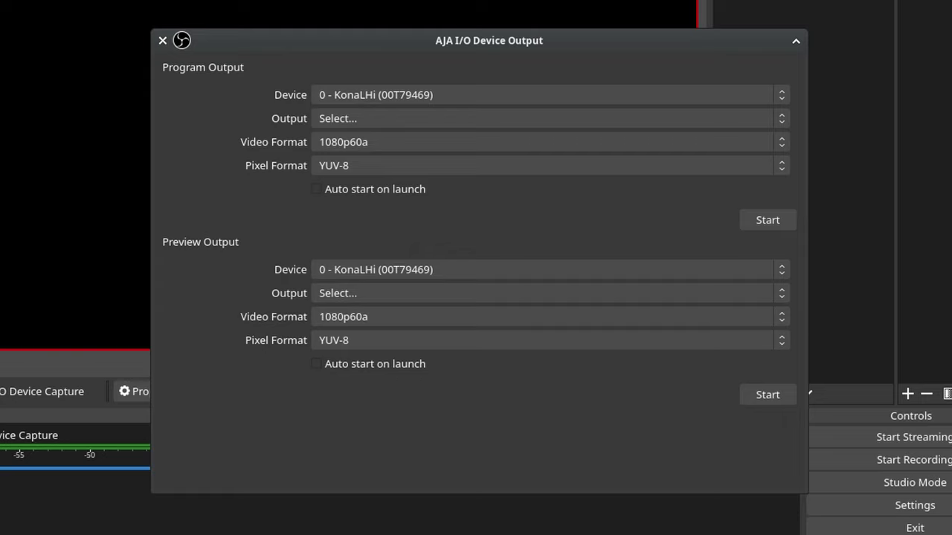
pyautogui.click(650, 119)
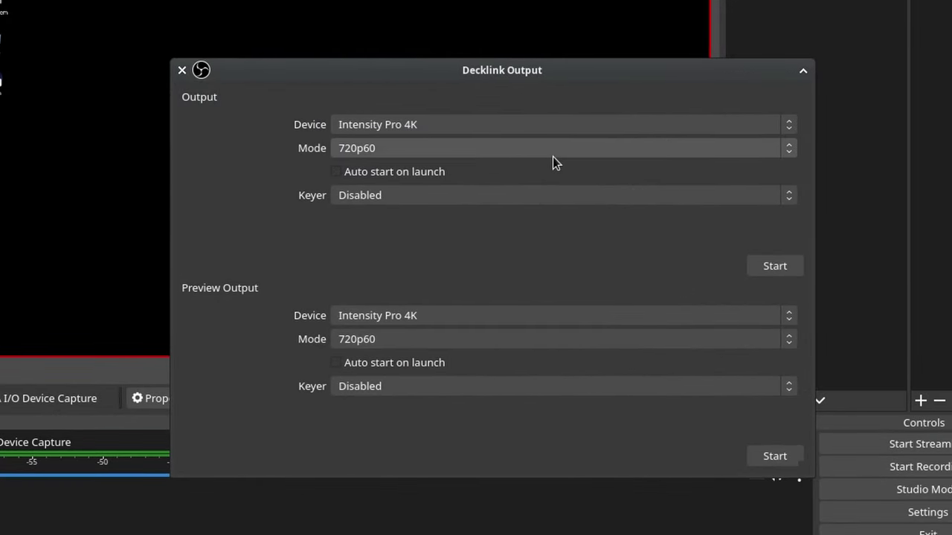
pyautogui.click(553, 156)
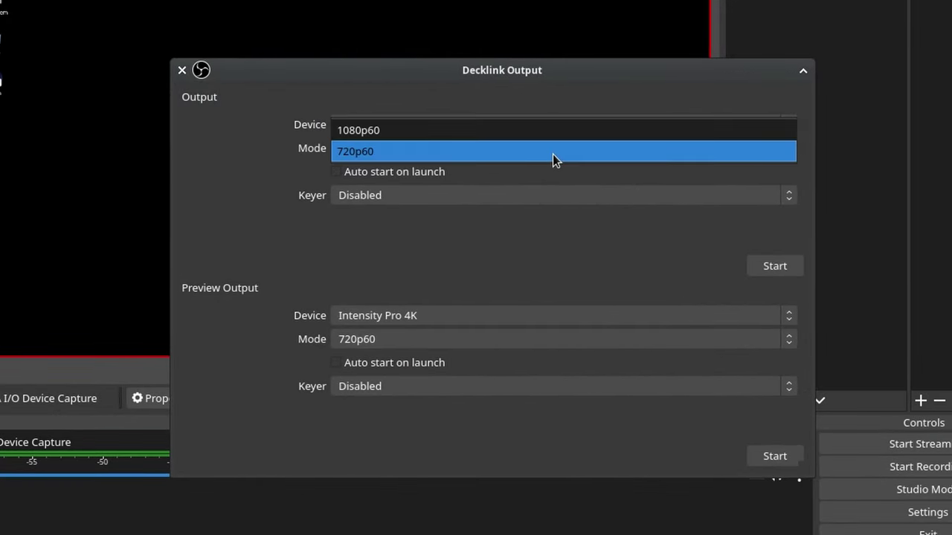